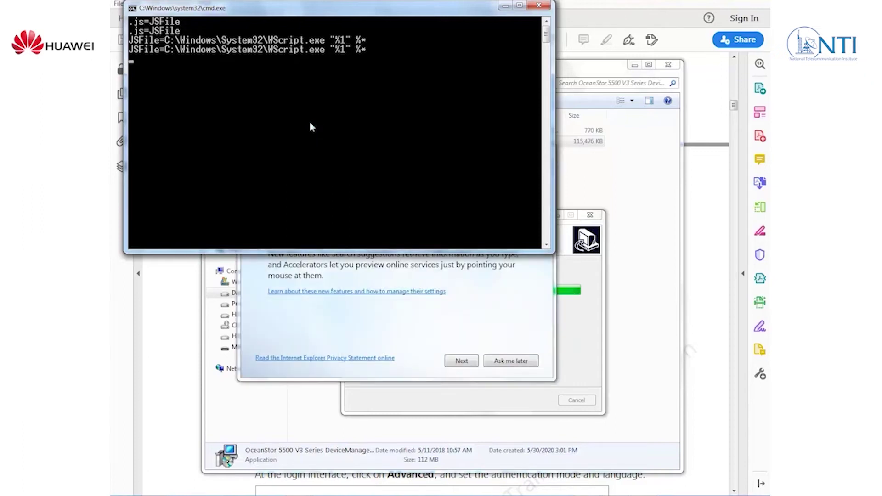
Postpone the Internet Explorer 8 setup, allow the demo to run at system start, and finish the OceanStor DeviceManager Demo installation
click(475, 297)
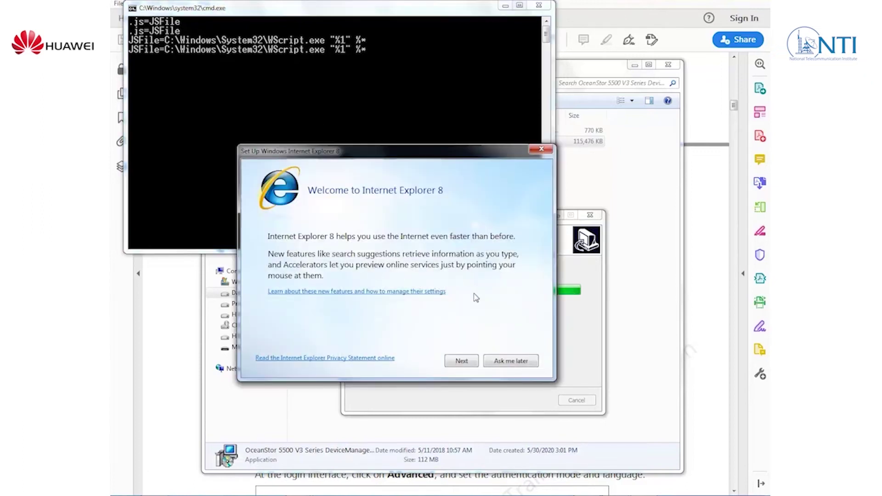
click(511, 361)
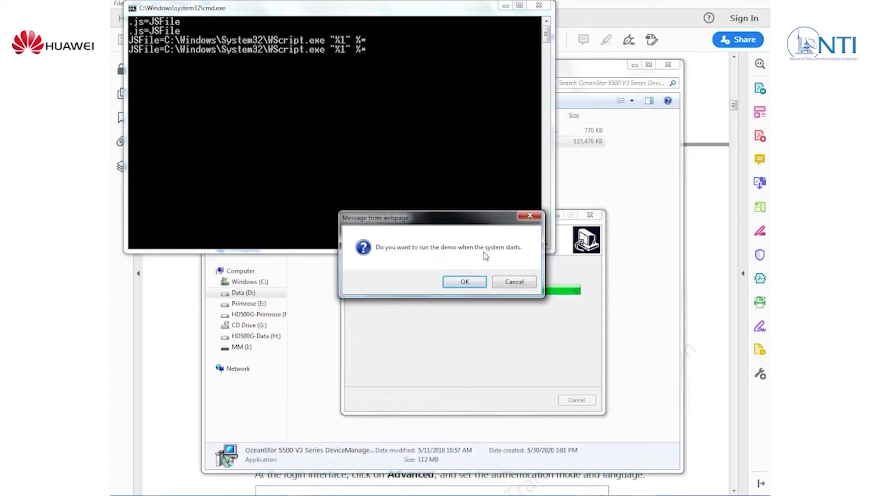
click(465, 282)
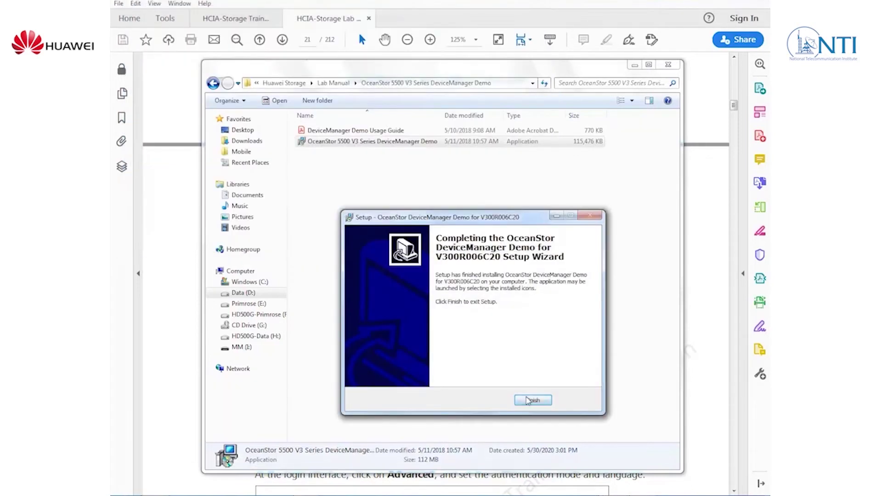
click(532, 401)
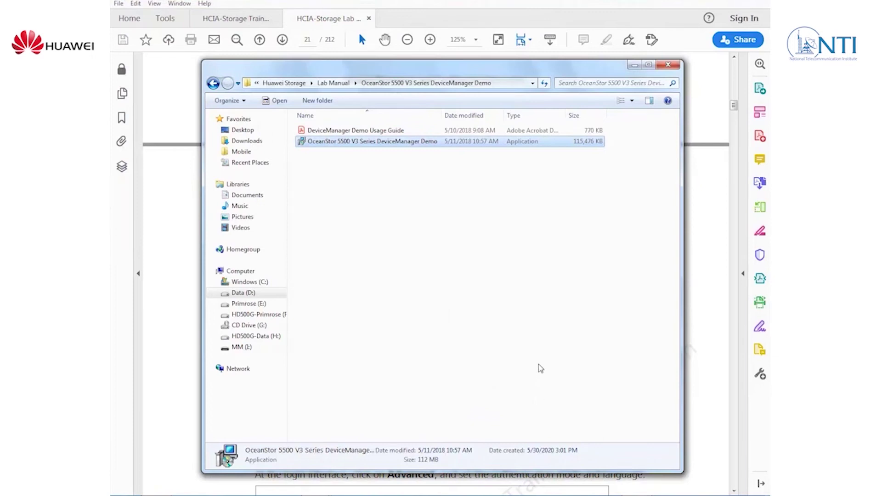
Run "start demo" from the installed DeviceManagerDemoforTV300R006C20 program folder and minimize the file window
key(super)
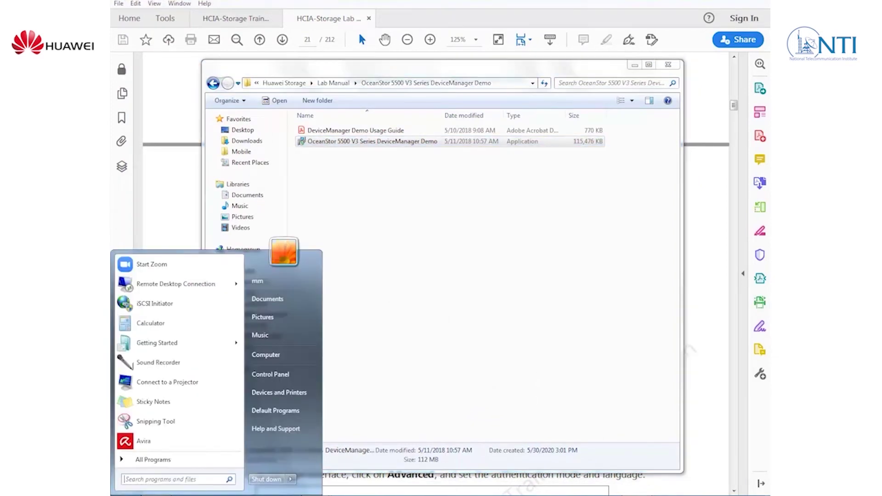
click(159, 462)
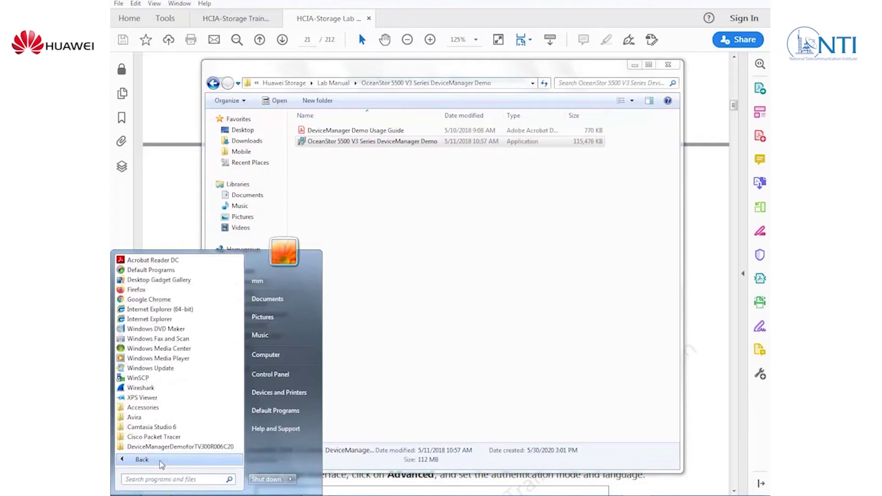
scroll(152, 381, down, 3)
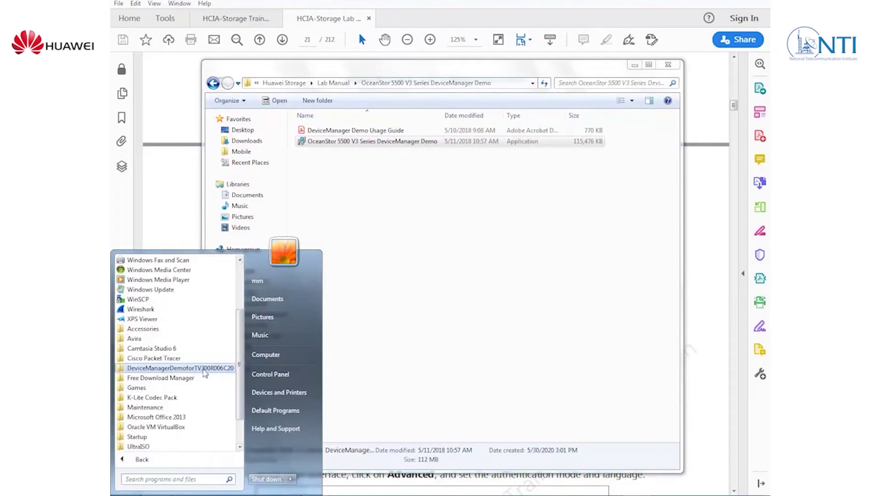
click(199, 369)
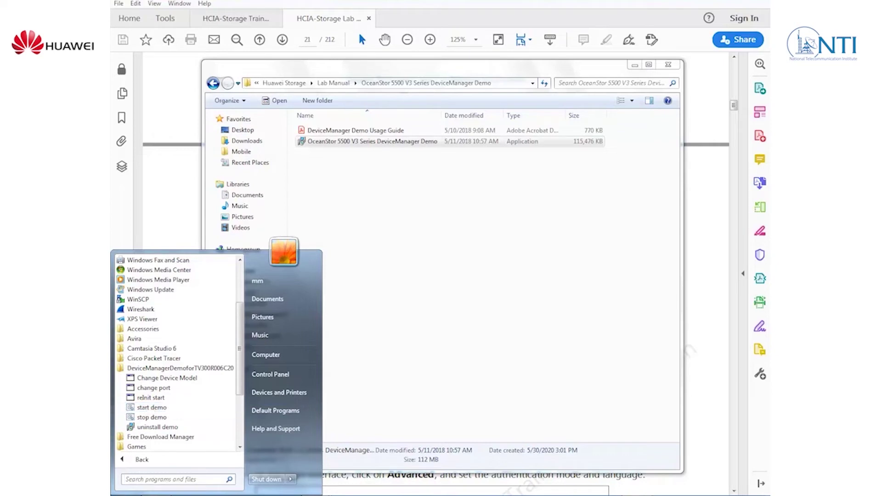
click(158, 411)
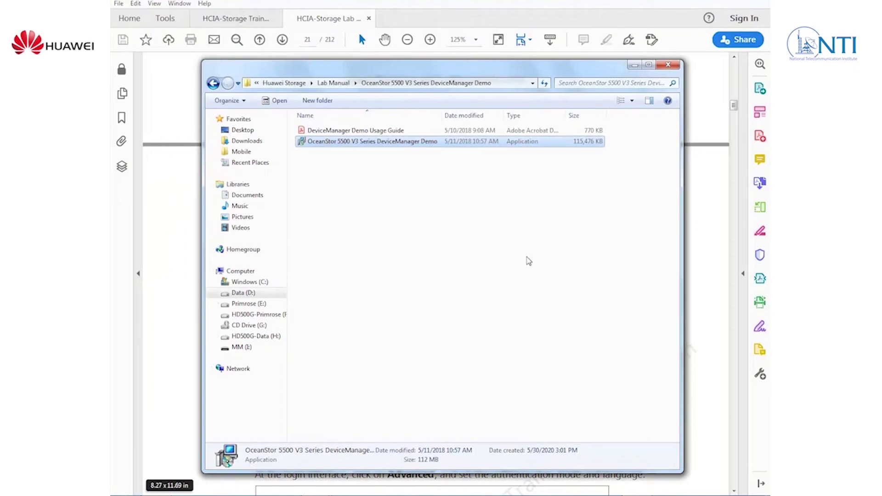
click(634, 65)
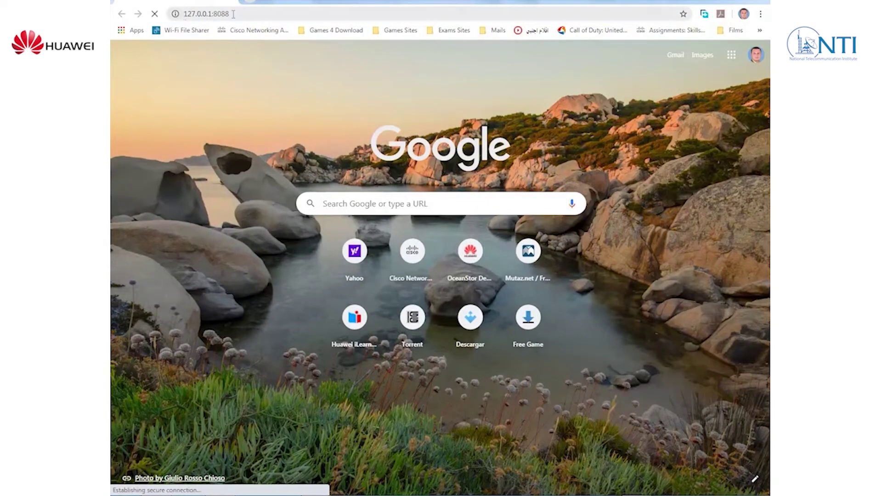
Keep the login page address at 127.0.0.1:8088 and log in to OceanStor DeviceManager as admin with the prefilled password
click(260, 14)
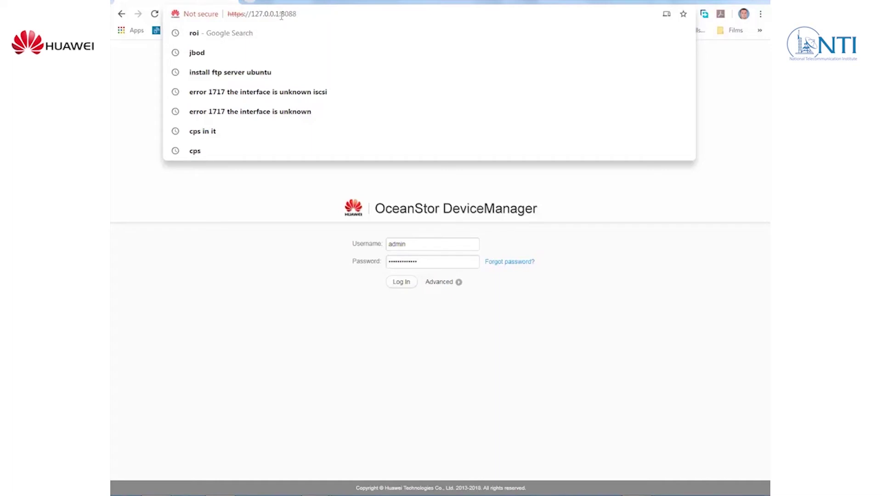
key(ctrl+z)
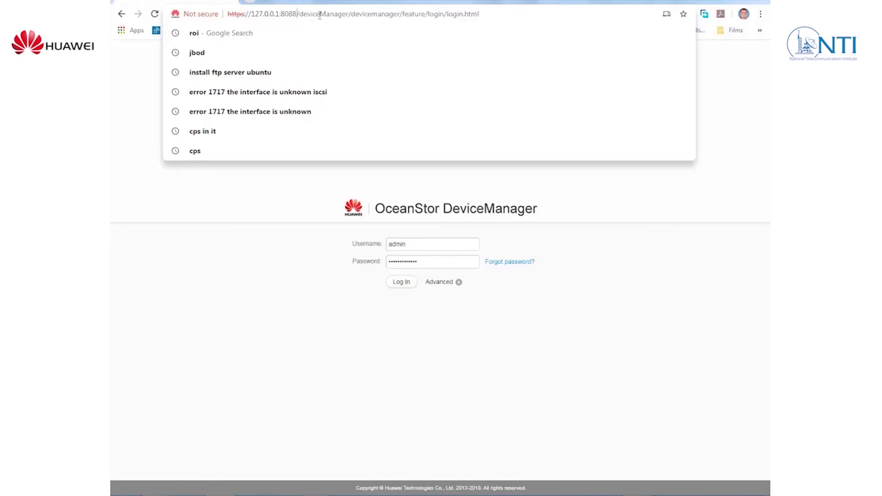
click(252, 224)
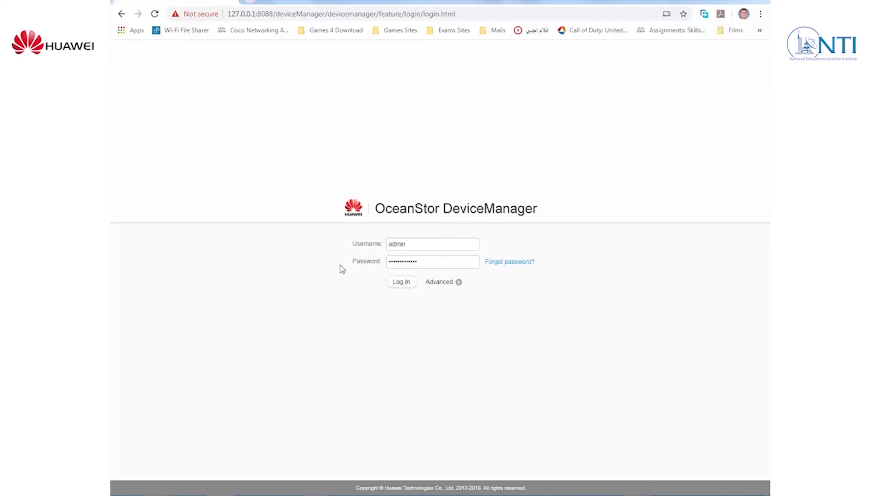
double_click(411, 243)
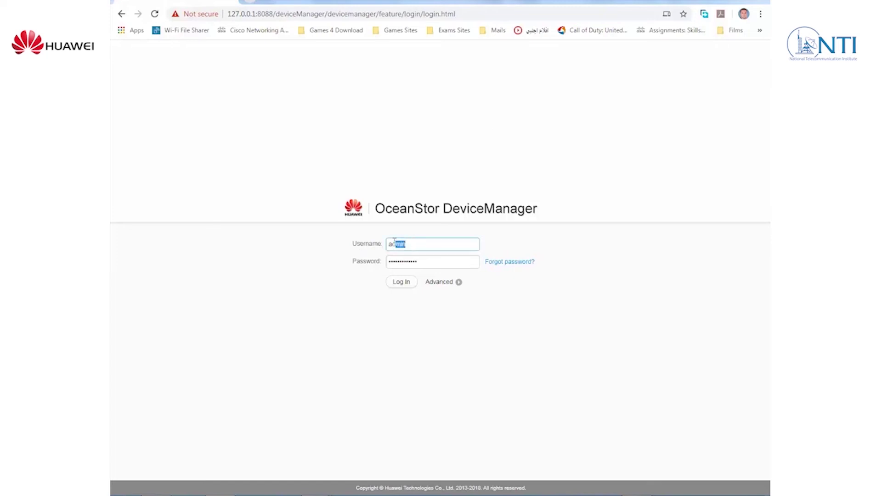
click(386, 253)
click(405, 284)
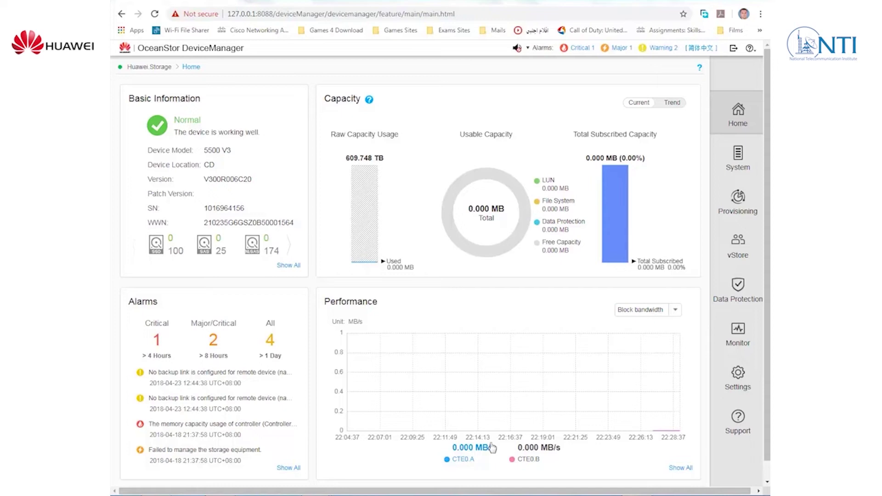
Examine the storage device's basic information settings, covering the device name and location and the device time
click(742, 376)
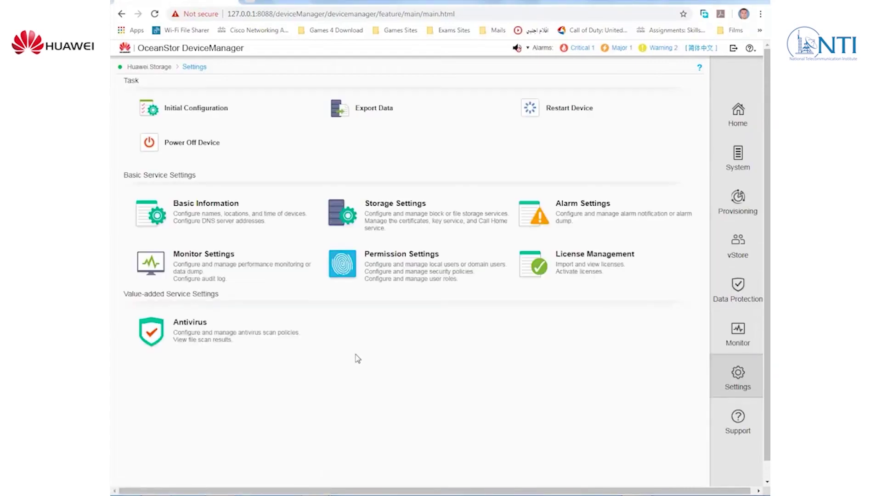
click(206, 210)
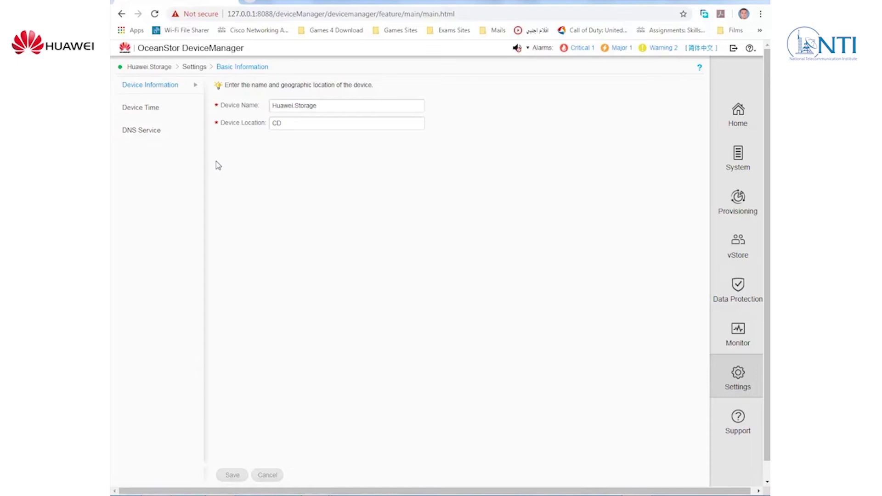
click(315, 103)
click(153, 109)
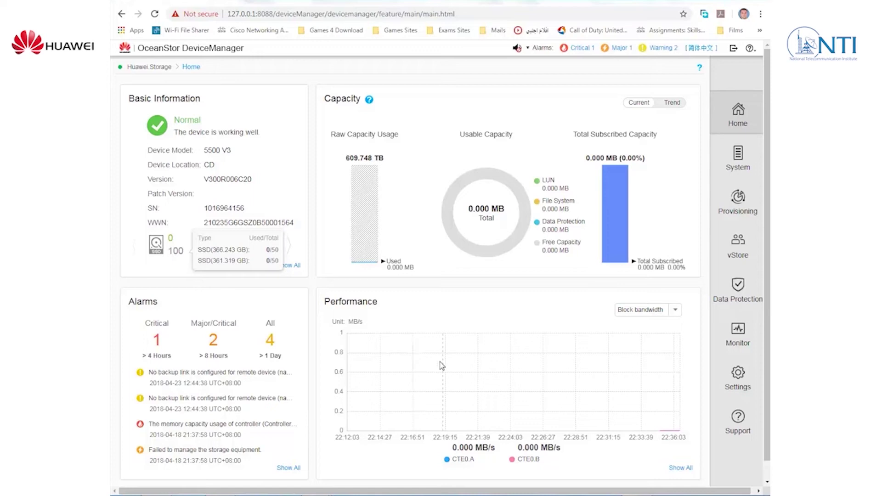
Show the system hardware view, widen the enclosure tree, and inspect the front and rear of Controller Enclosure CTE0
click(738, 157)
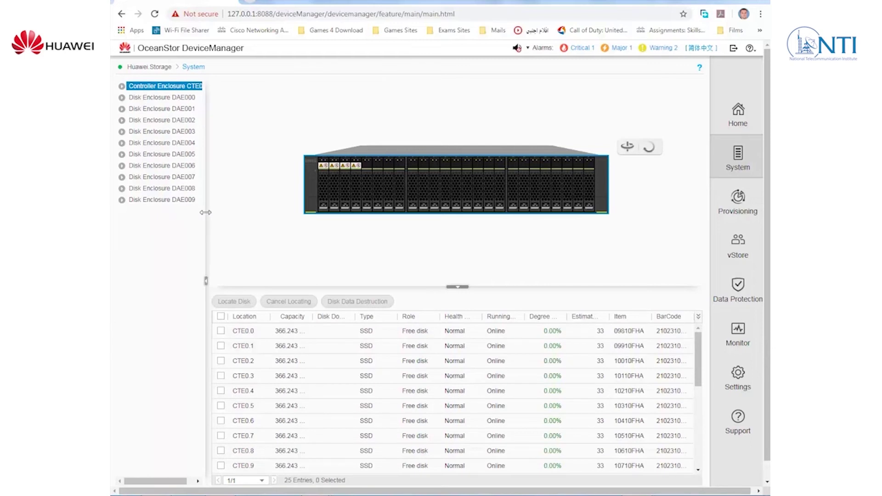
drag(205, 215, 223, 211)
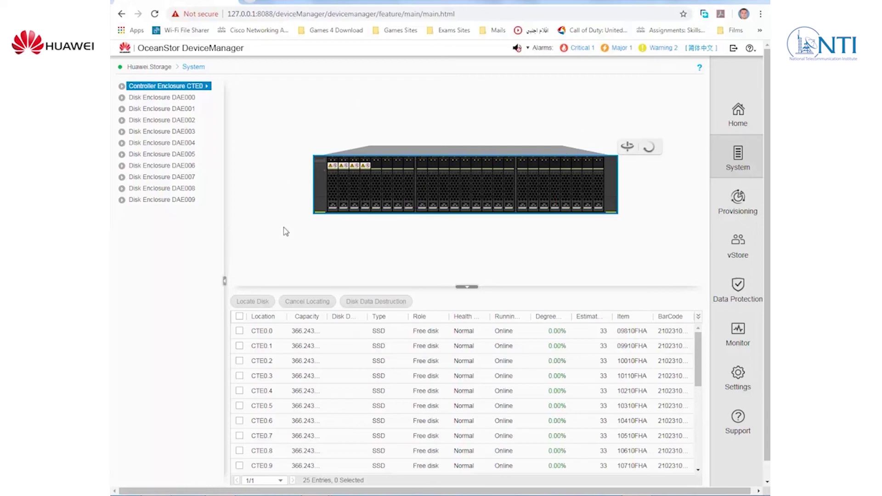
click(629, 149)
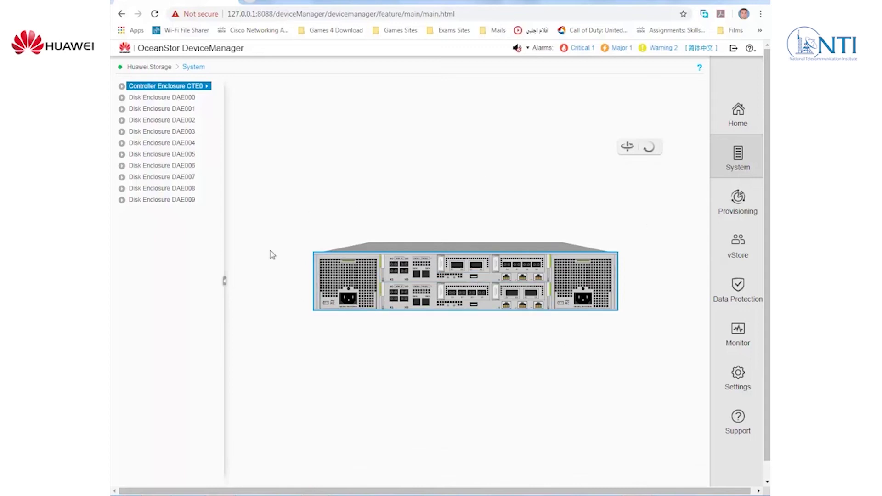
click(629, 148)
click(629, 148)
click(630, 151)
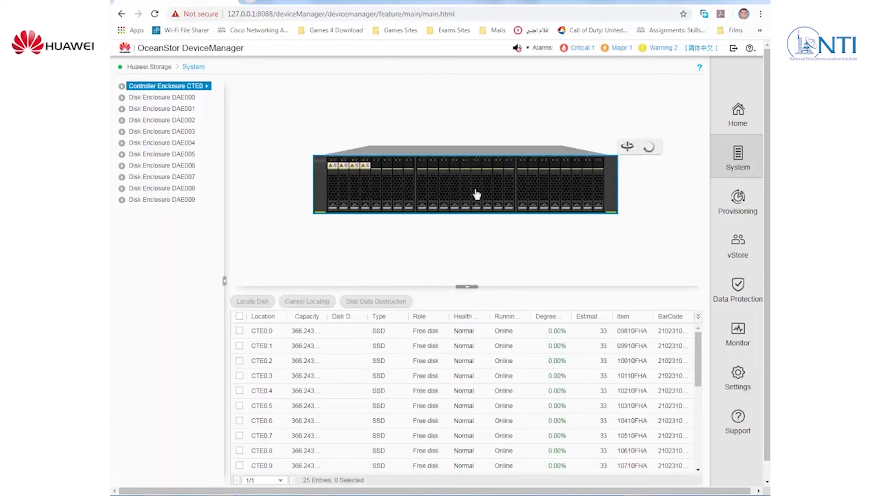
click(628, 151)
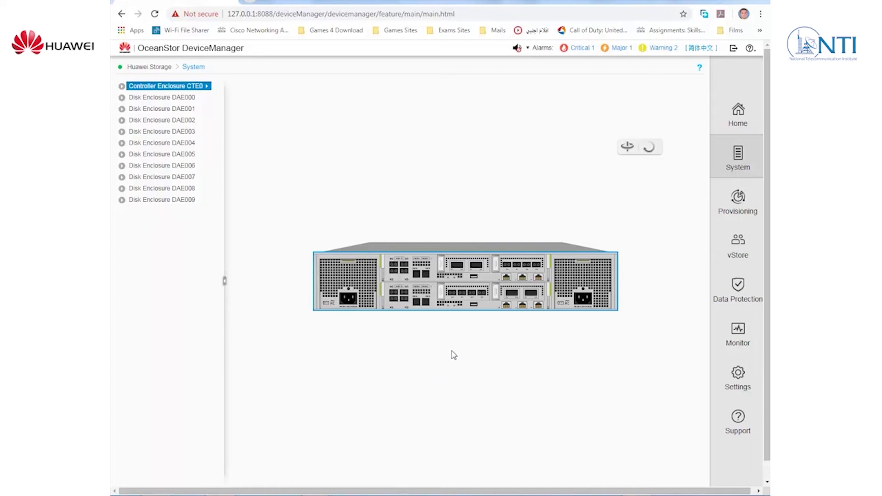
Show the ports of Controller A's 8x16G FC optical interface module and select only port P0
click(458, 268)
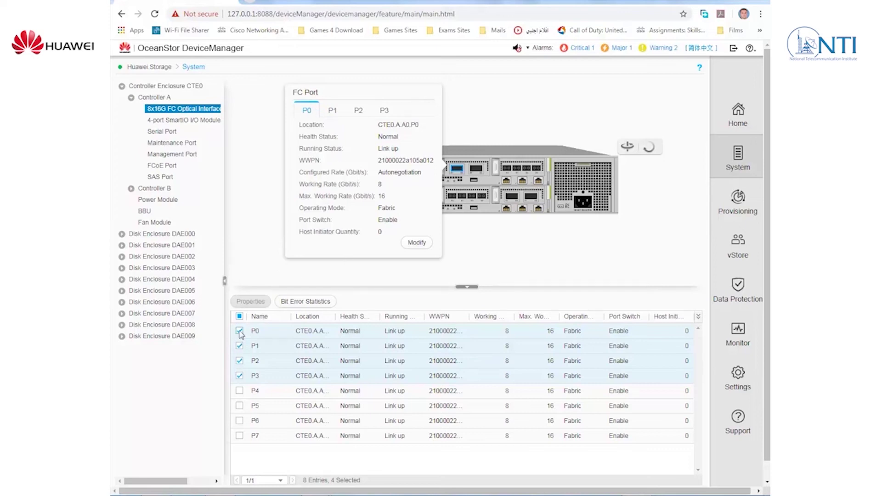
click(239, 317)
click(239, 317)
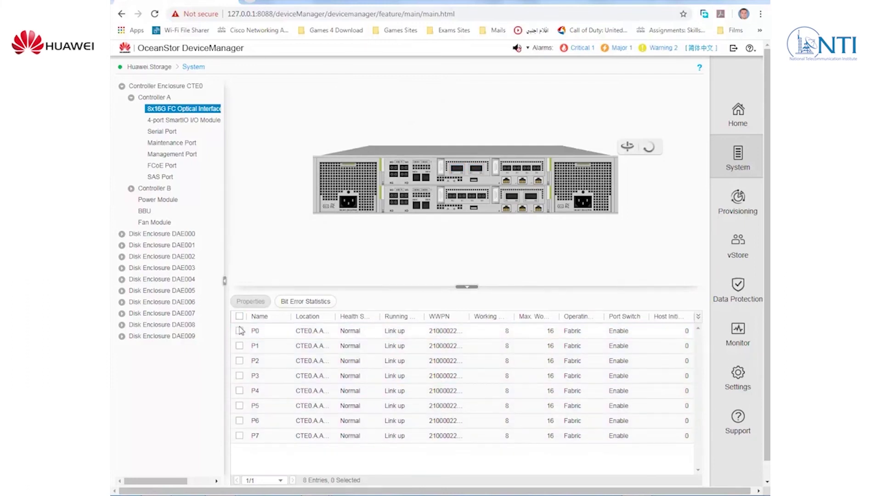
click(239, 331)
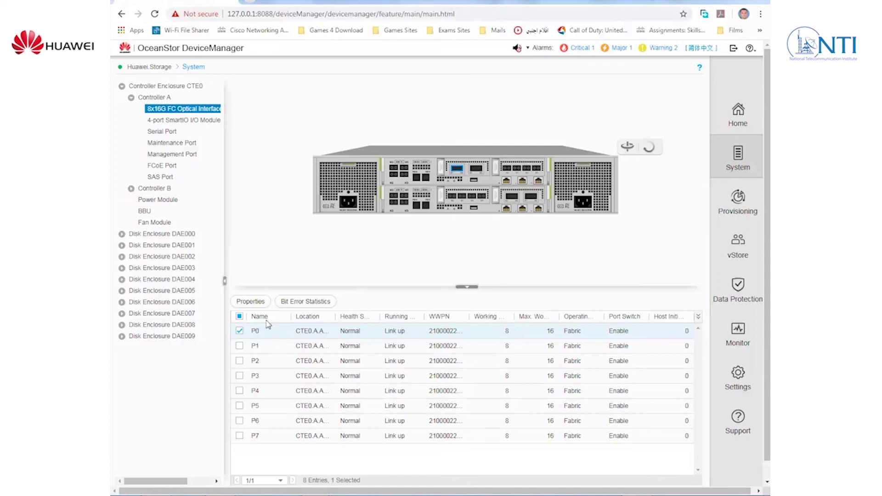
Set the configured rate of FC port CTE0.A.A0.P0 to 16 Gbit/s, apply it, and confirm the risk
click(259, 304)
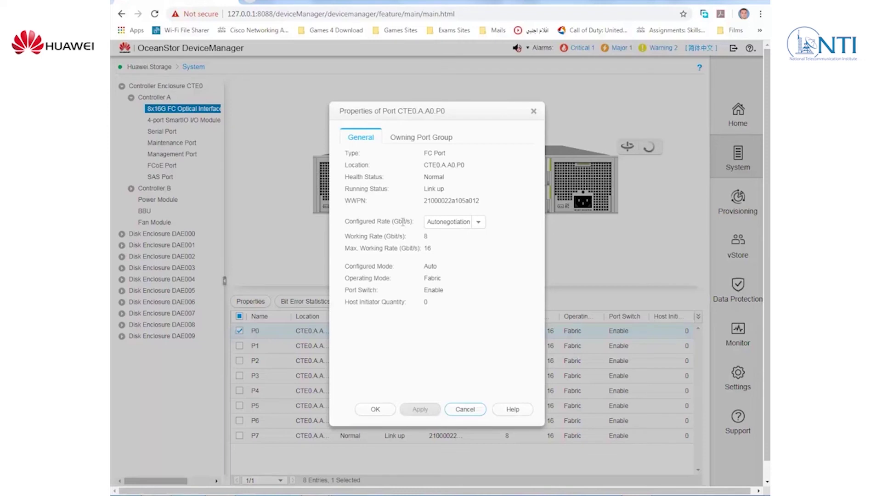
click(478, 223)
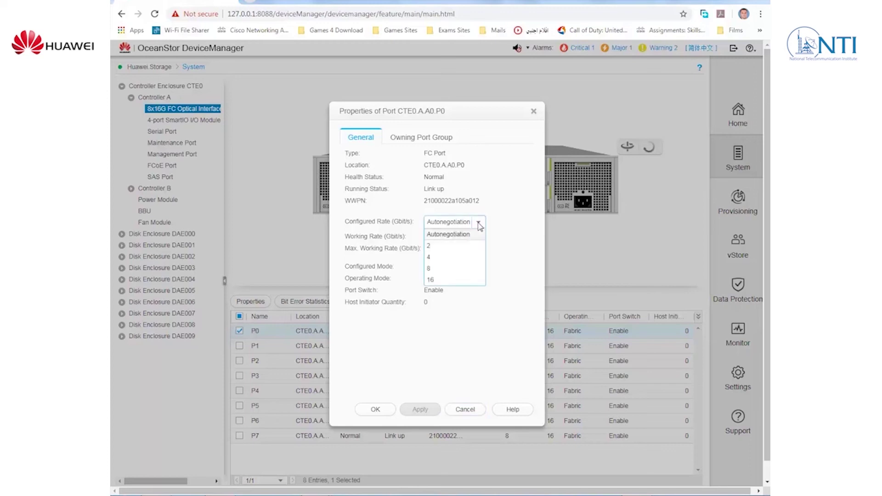
click(430, 280)
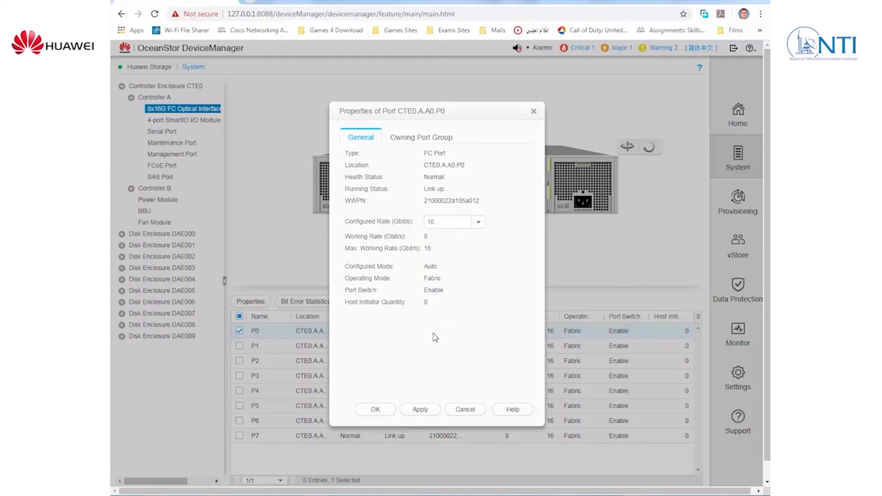
click(416, 411)
click(369, 293)
click(413, 323)
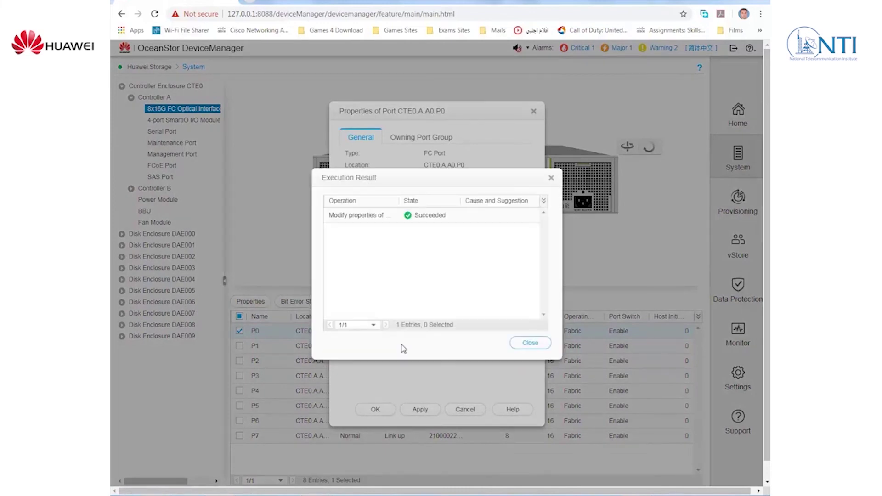
click(529, 345)
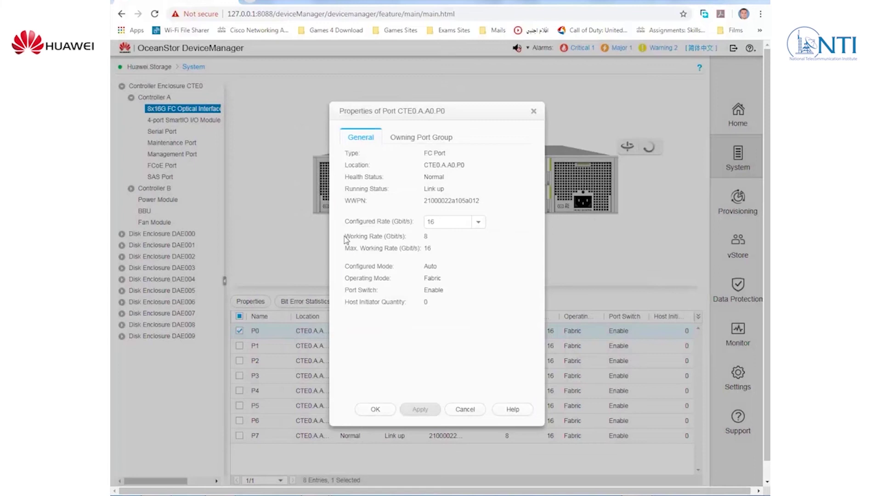
click(374, 409)
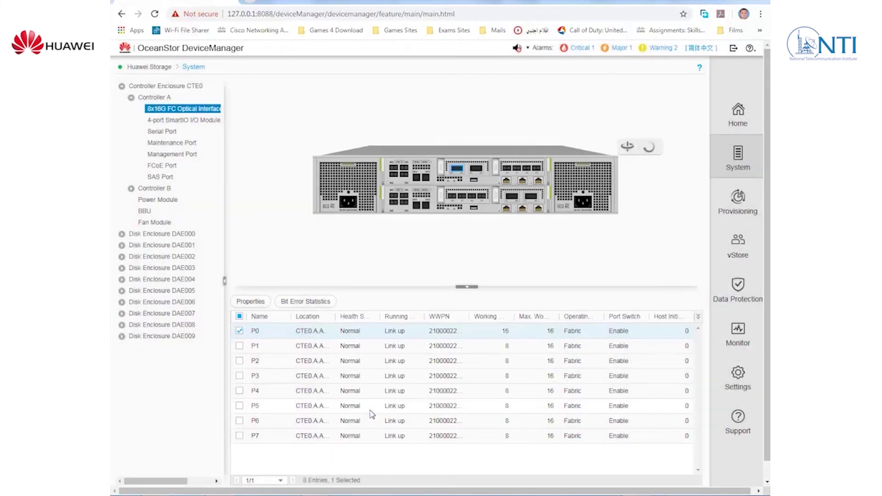
Review the properties of FC port P0 again and display Controller A's FCoE port P0 on the rear view
click(243, 301)
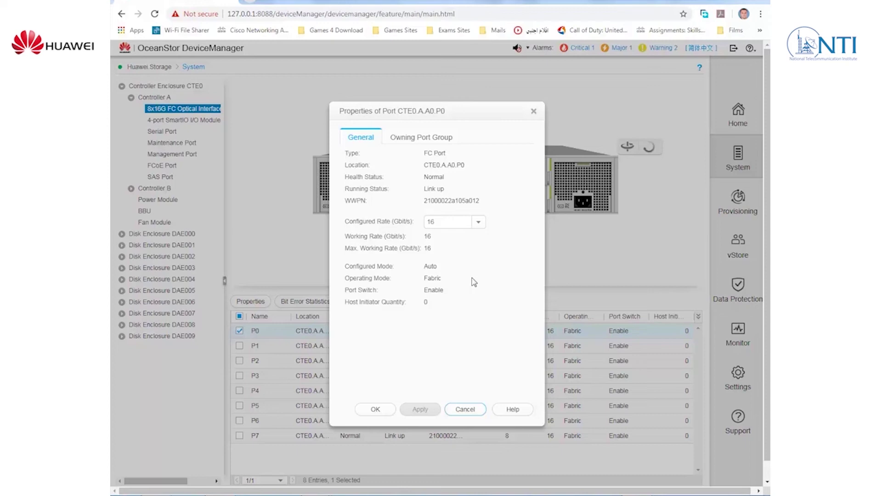
click(379, 410)
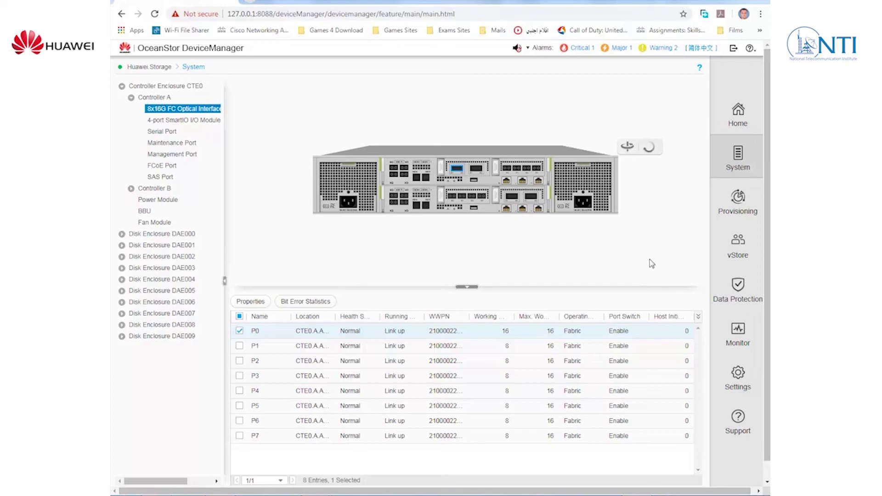
click(394, 170)
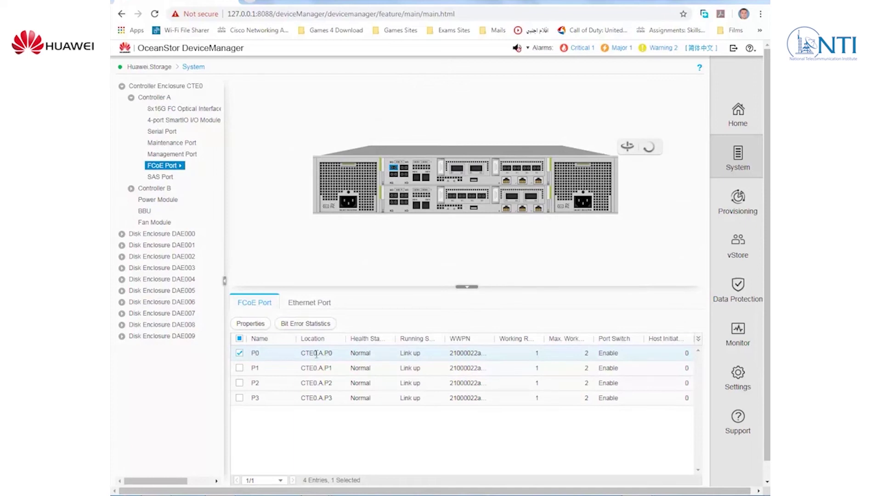
Review the general properties of Controller A's FCoE port P0 and look over the Ethernet port list
click(258, 327)
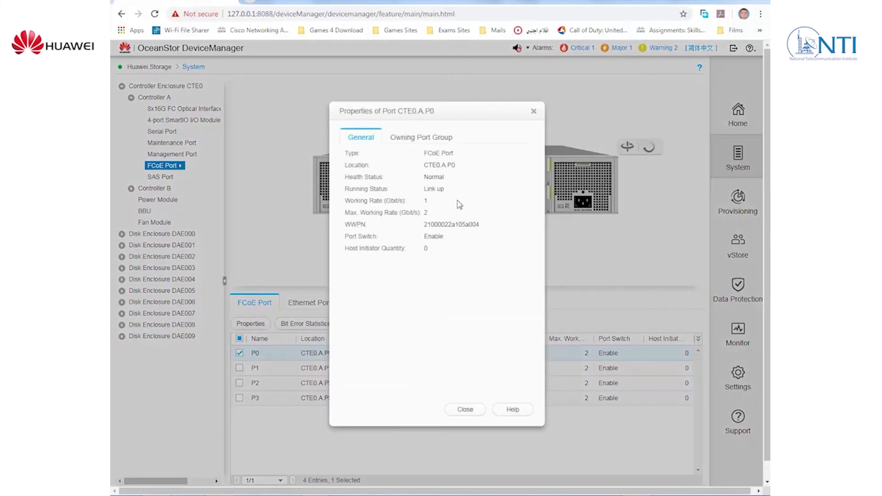
click(534, 113)
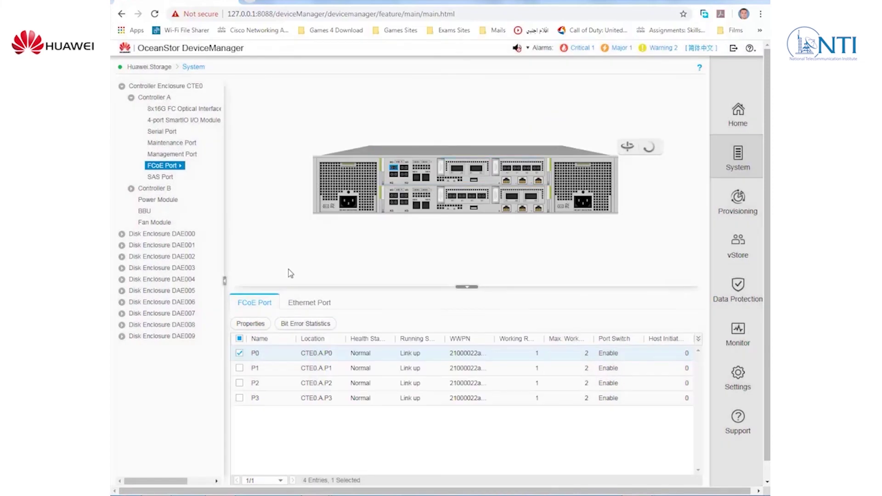
click(307, 304)
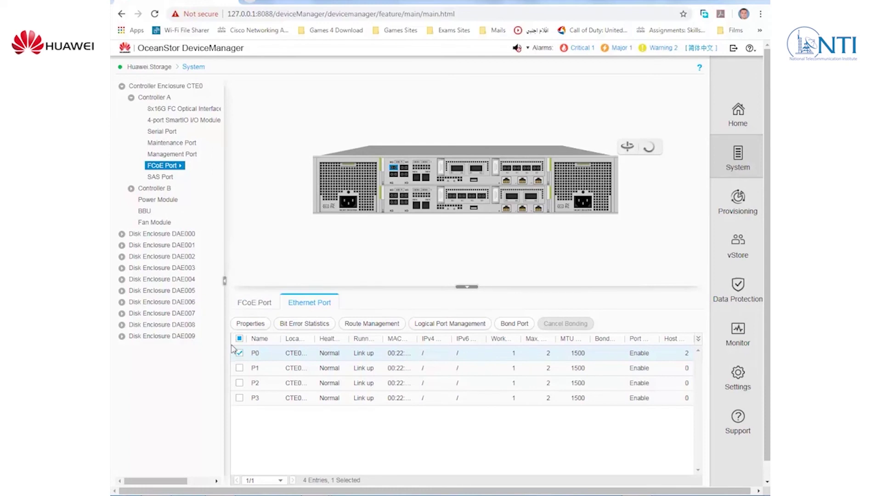
click(263, 306)
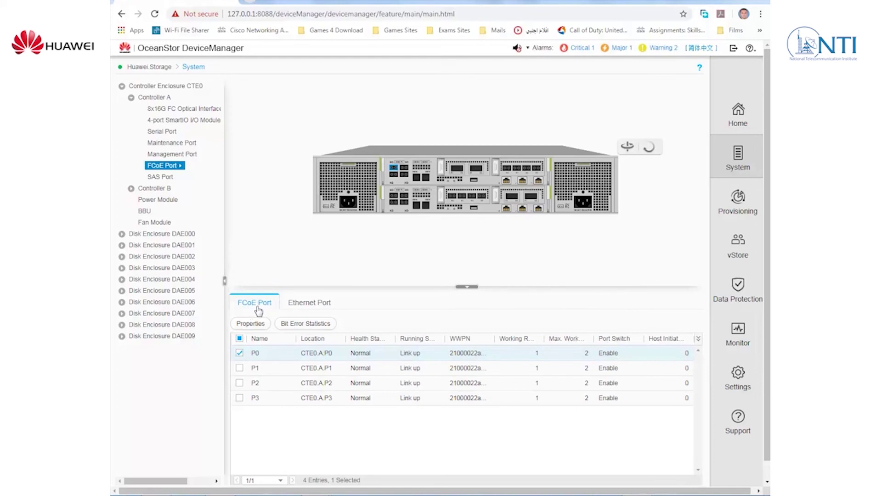
click(250, 324)
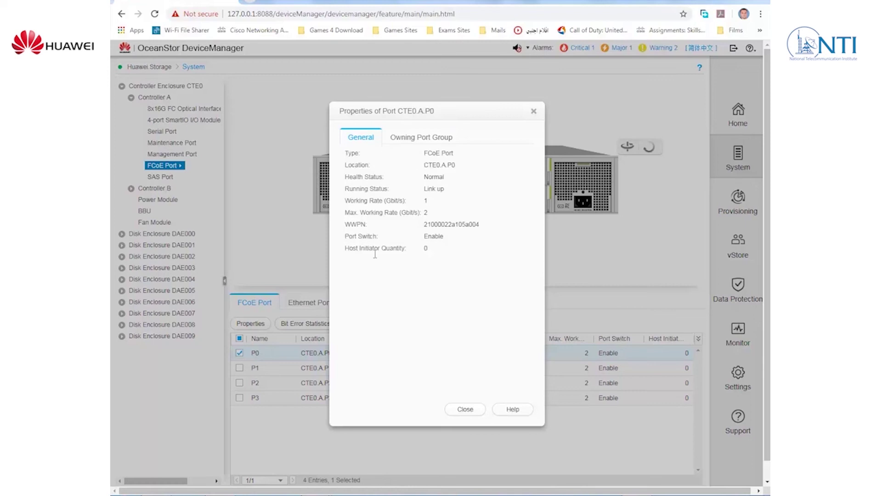
click(535, 112)
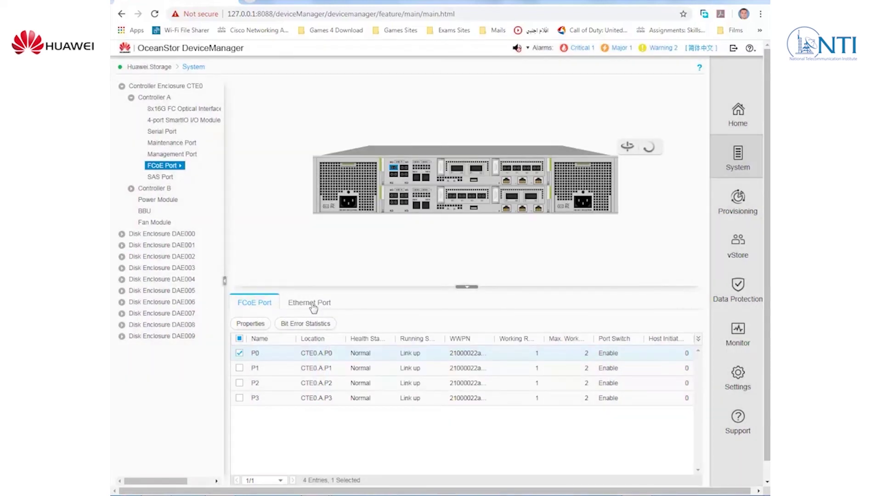
Compare the FCoE port list with the Ethernet port list of Controller A
click(295, 305)
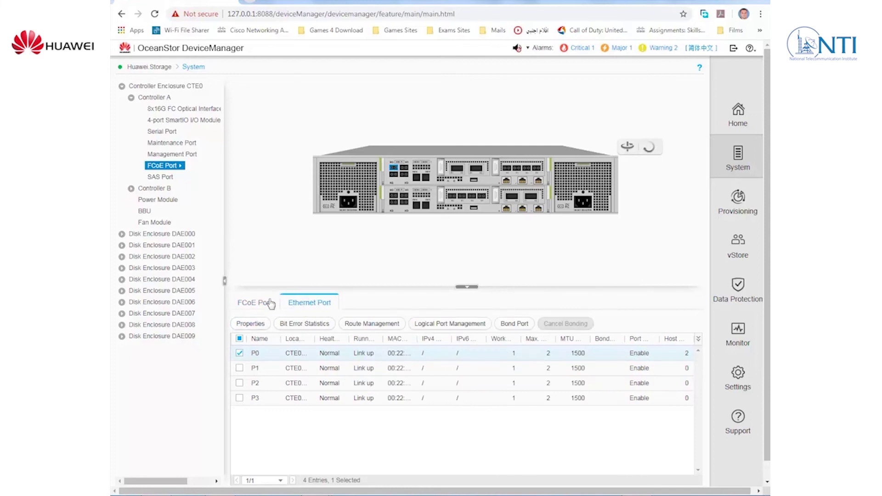
click(274, 303)
click(309, 305)
drag(315, 338, 318, 339)
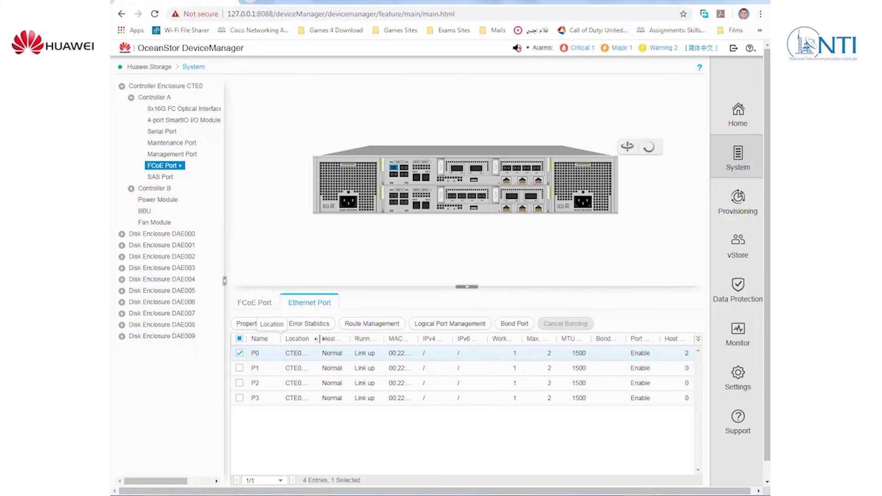
click(255, 305)
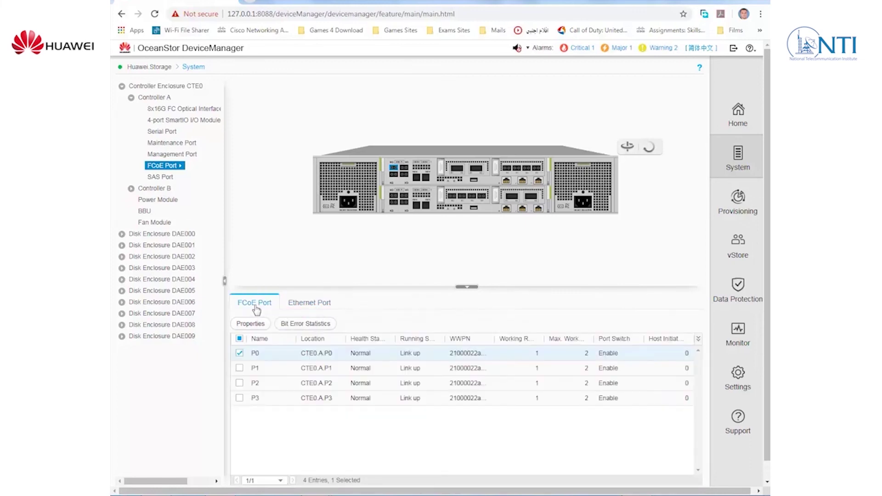
Assign Ethernet port CTE0.A.P0 the IPv4 address 192.168.5.3 with subnet mask 255.255.255.0, apply it, and acknowledge the risk
click(293, 304)
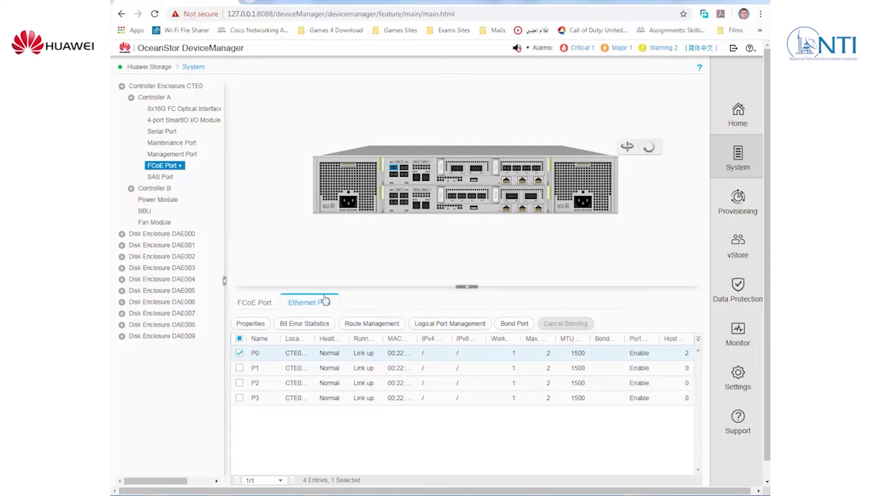
click(247, 327)
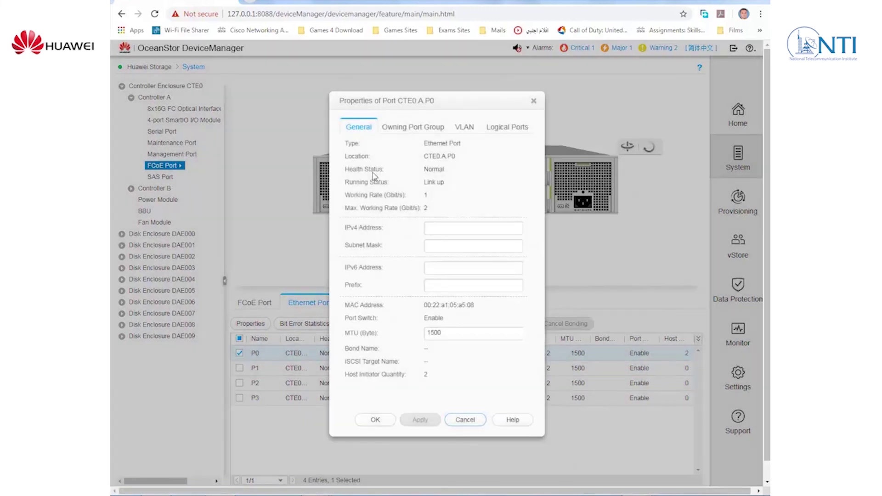
click(430, 229)
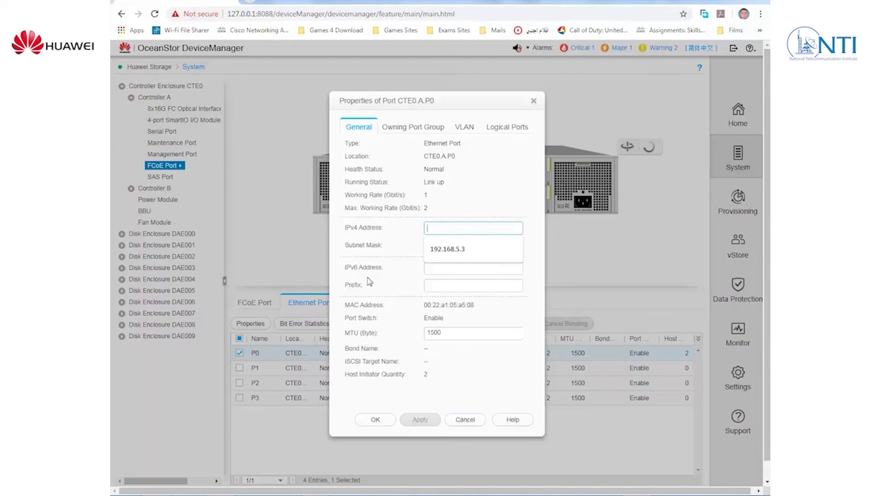
click(458, 249)
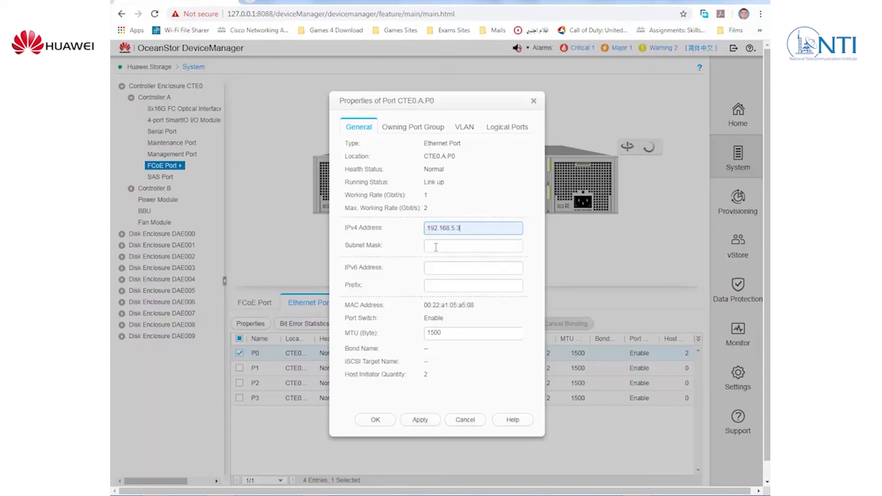
click(436, 247)
click(451, 271)
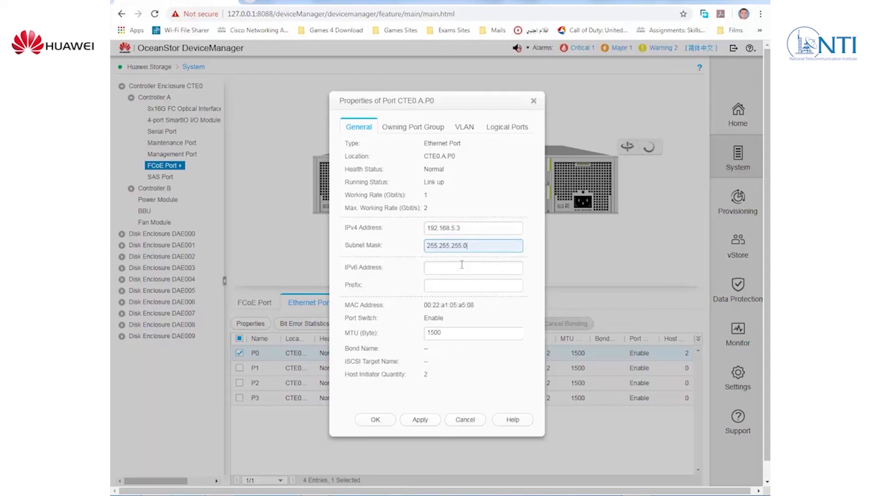
click(420, 419)
click(369, 293)
click(406, 322)
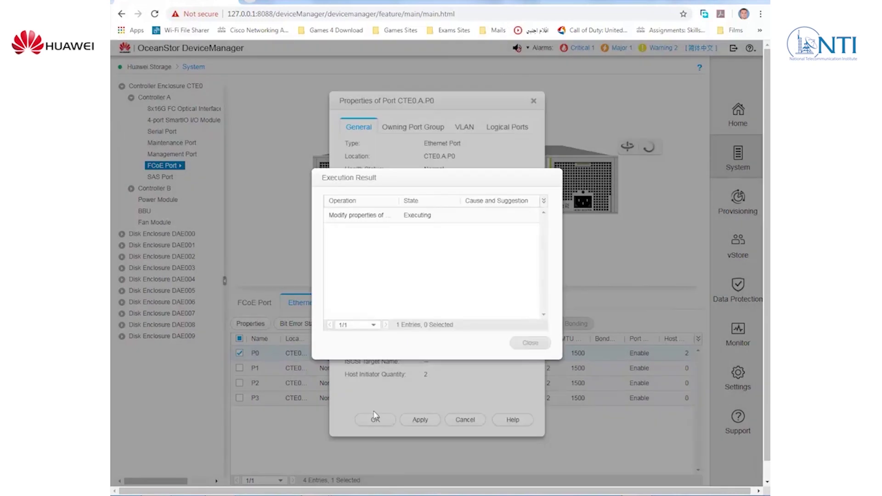
click(519, 344)
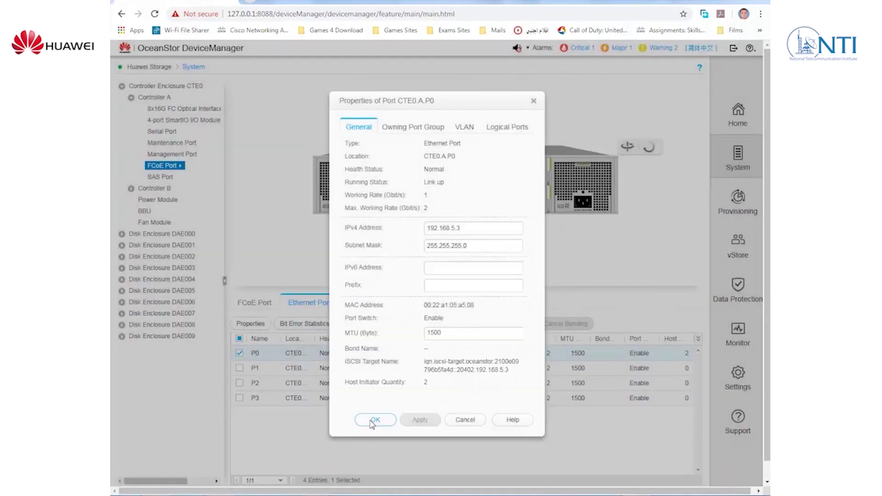
click(373, 421)
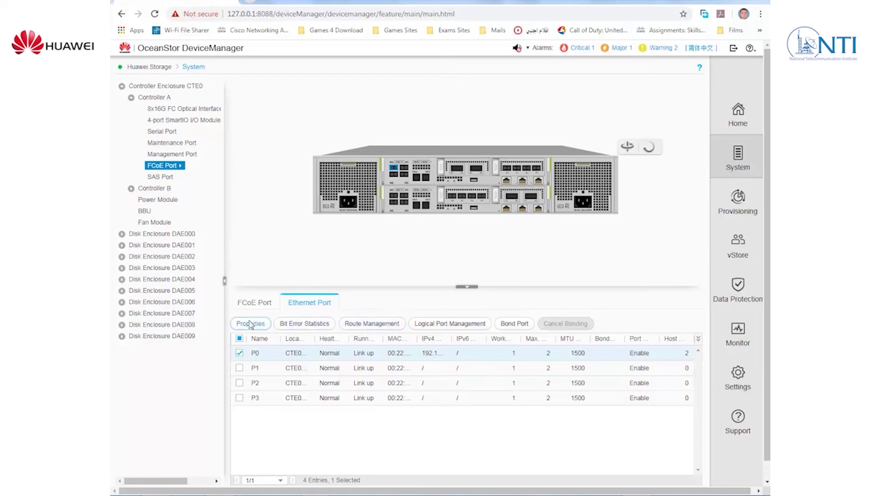
Add a default route with gateway 192.168.5.1 for the port address 192.168.5.3 and acknowledge the risk
click(383, 325)
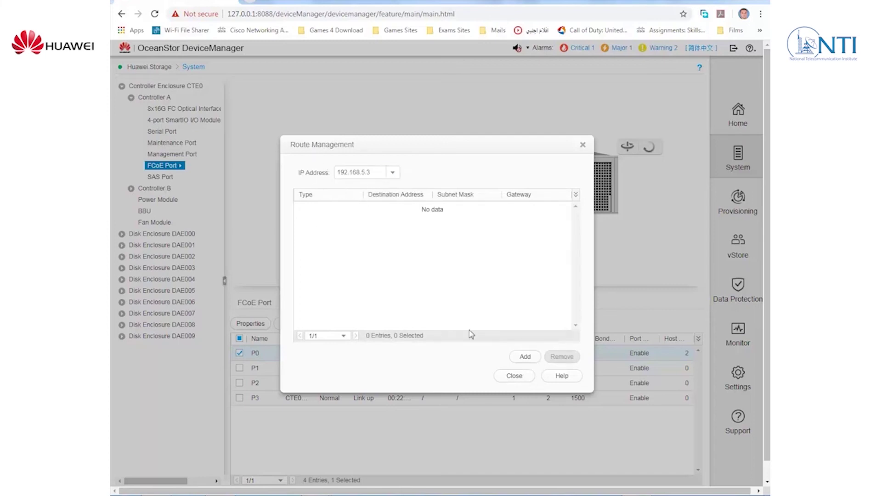
click(520, 355)
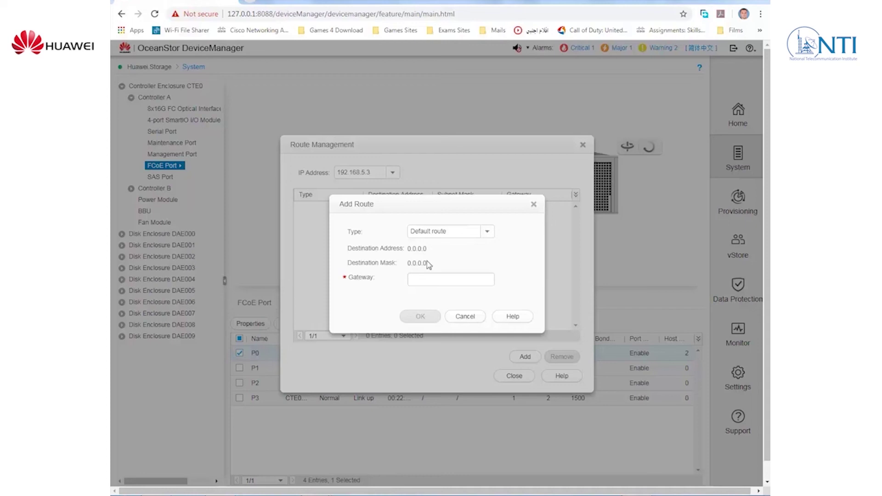
click(428, 279)
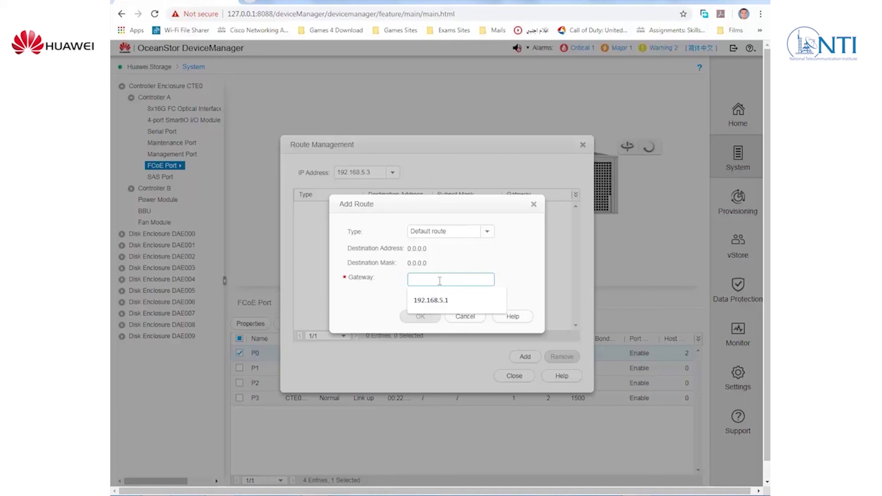
click(428, 301)
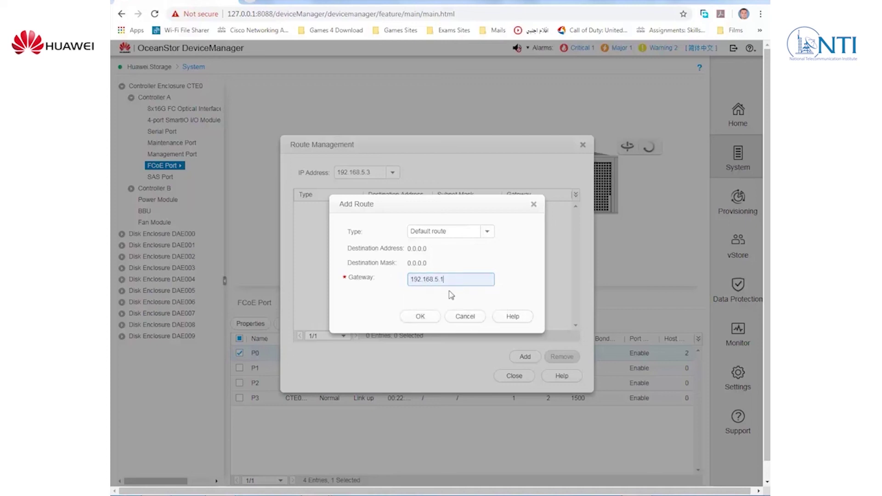
click(419, 317)
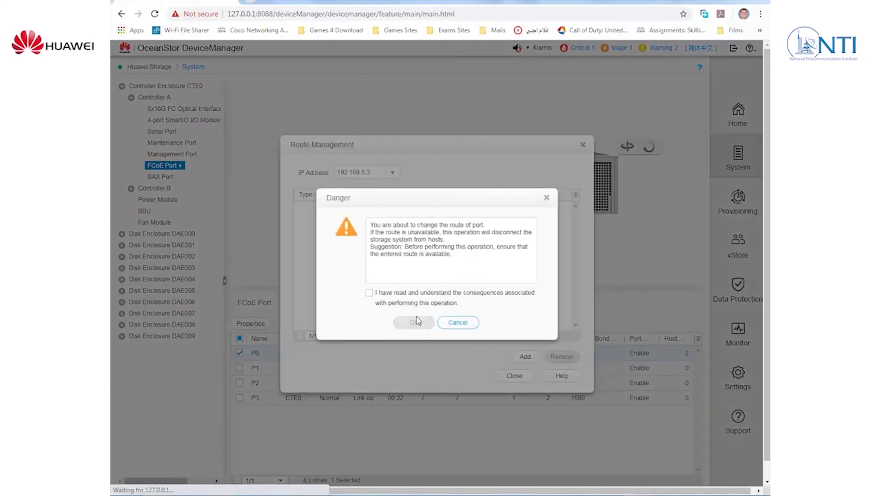
click(369, 292)
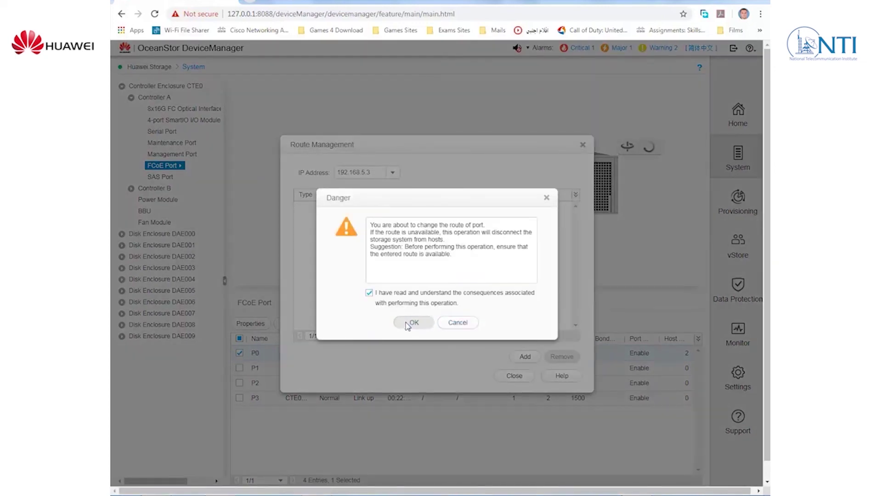
click(412, 323)
click(434, 306)
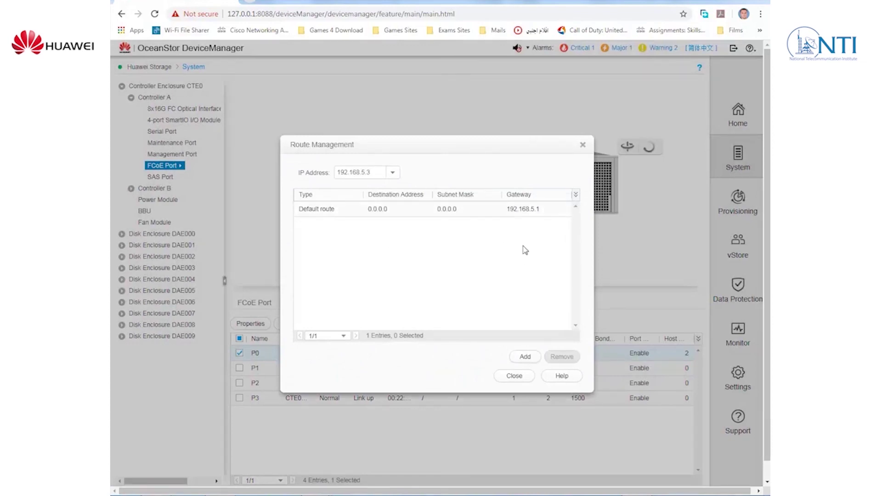
click(508, 377)
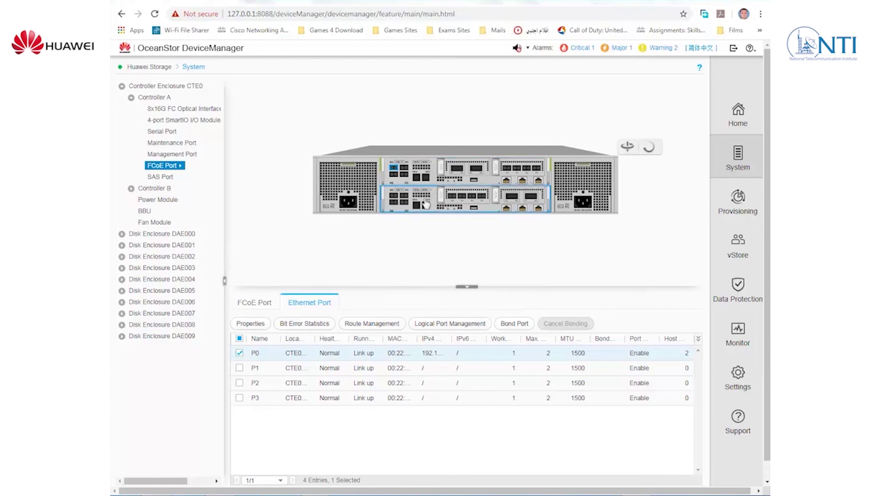
Locate disk CTE0.9 from the front view of Controller Enclosure CTE0 and cancel the locating
click(628, 147)
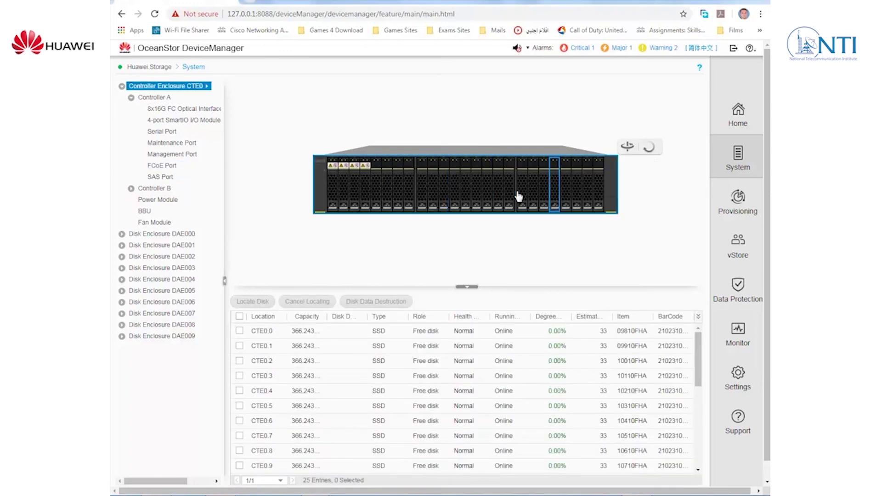
click(432, 185)
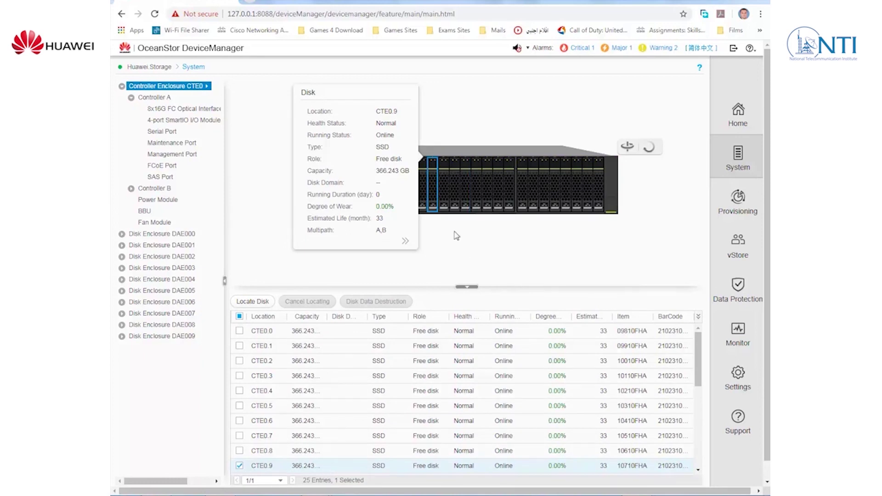
click(258, 303)
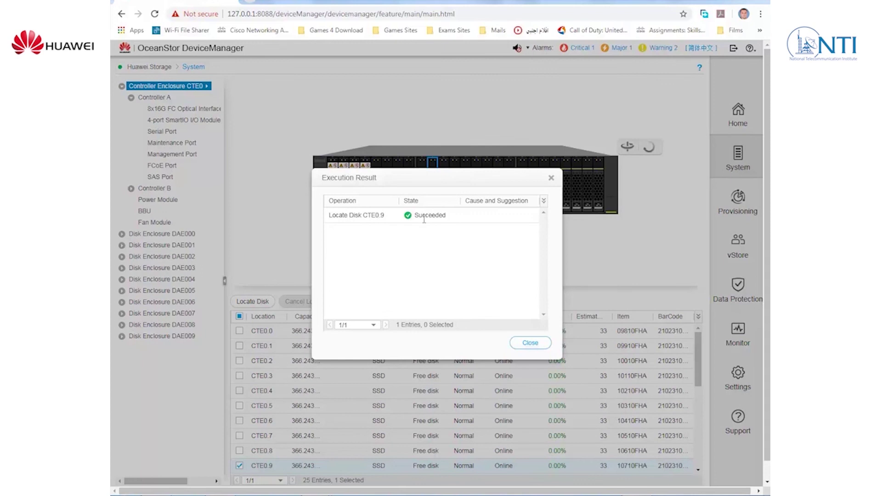
click(528, 343)
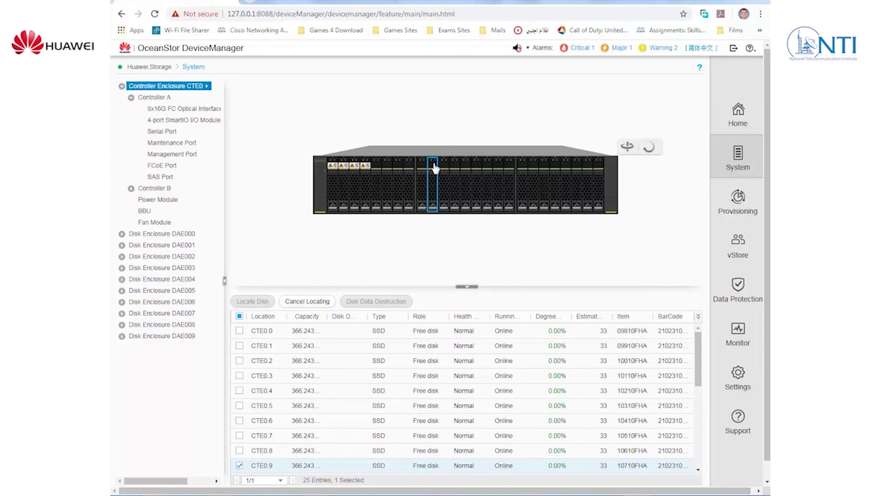
click(316, 303)
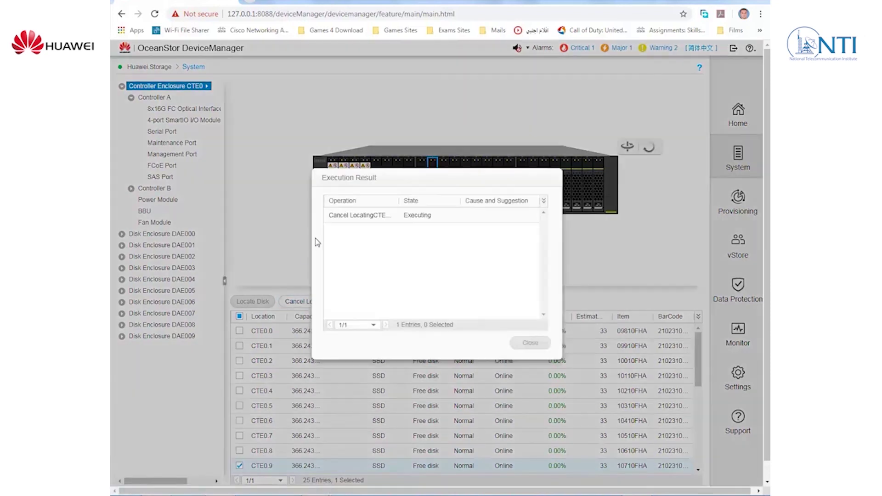
click(529, 344)
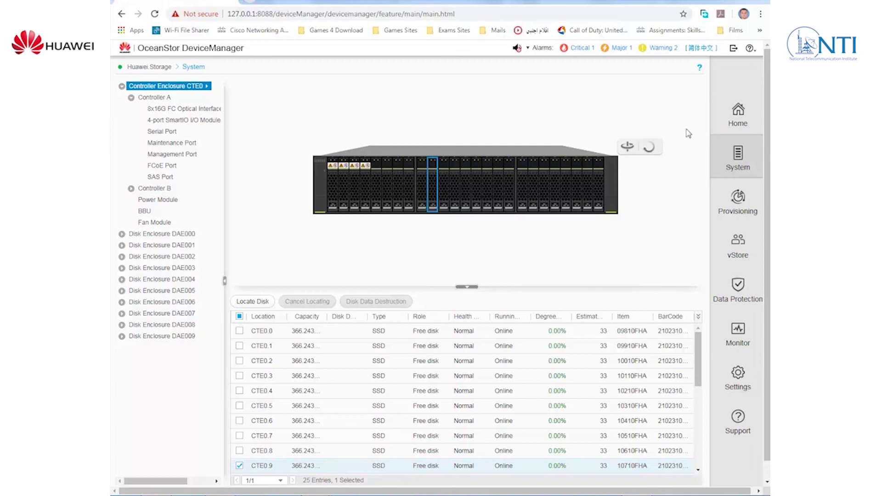
Inspect the details of Controller A's 8x16G FC optical interface module and 4-port SmartIO I/O module on the rear view
click(629, 148)
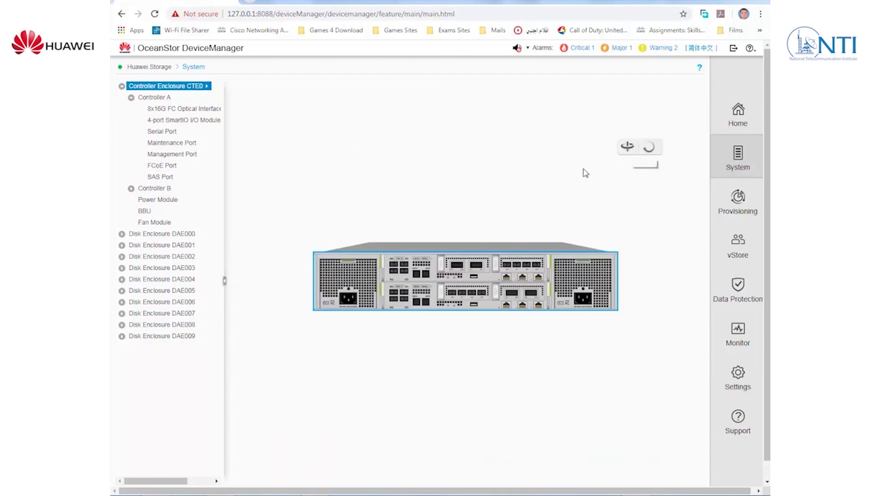
click(441, 265)
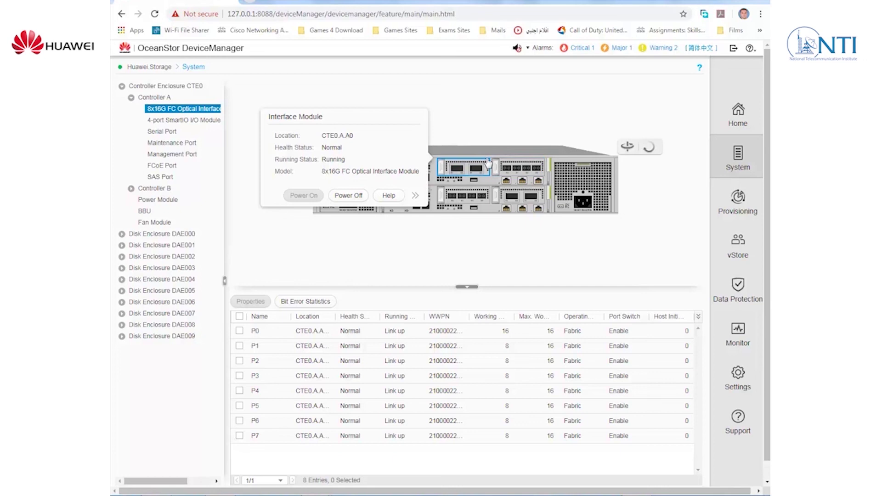
click(397, 237)
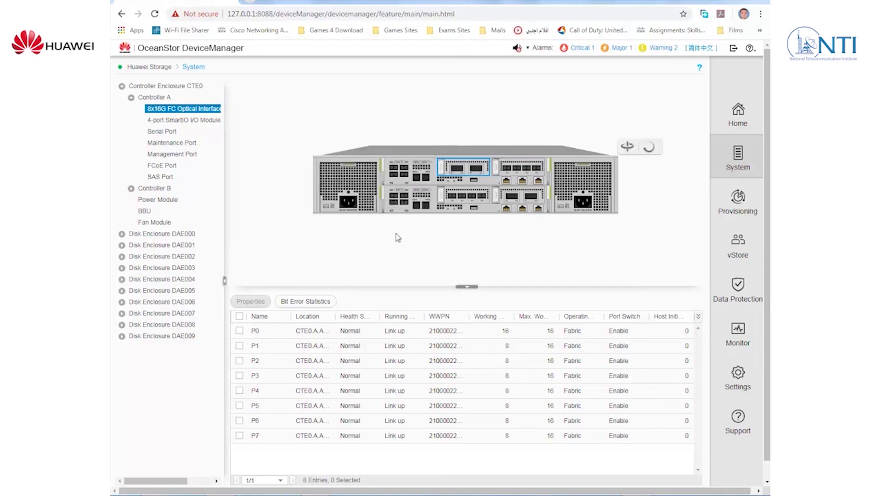
click(522, 169)
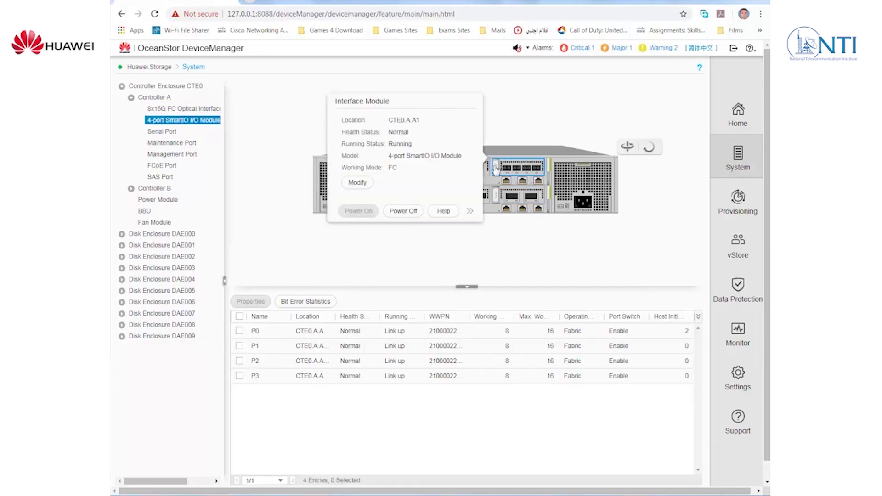
Power off Controller A's 4-port SmartIO I/O interface module CTE0.A.A1, accepting the service interruption risk
click(406, 212)
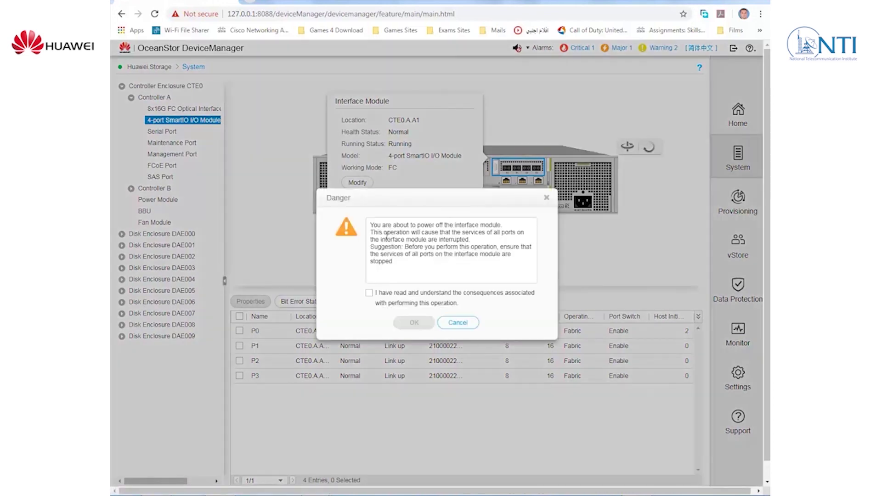
click(369, 293)
click(409, 322)
click(442, 308)
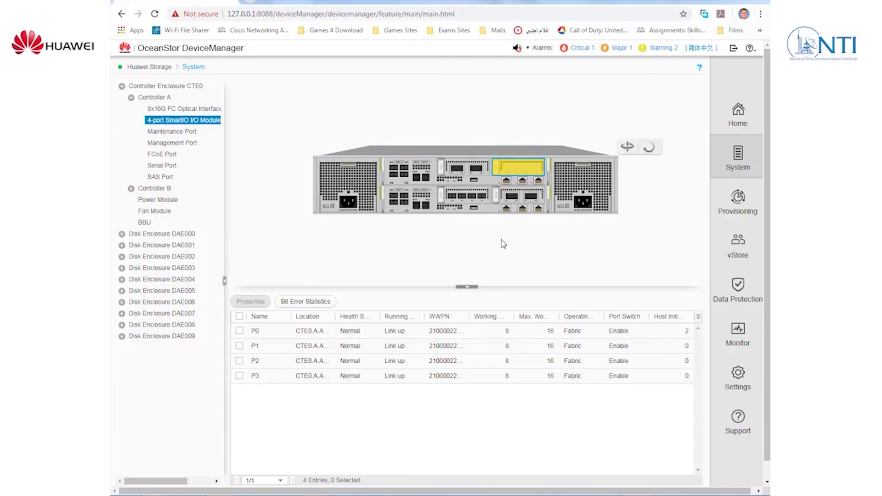
Power the 4-port SmartIO I/O interface module CTE0.A.A1 back on and acknowledge the operation
click(498, 174)
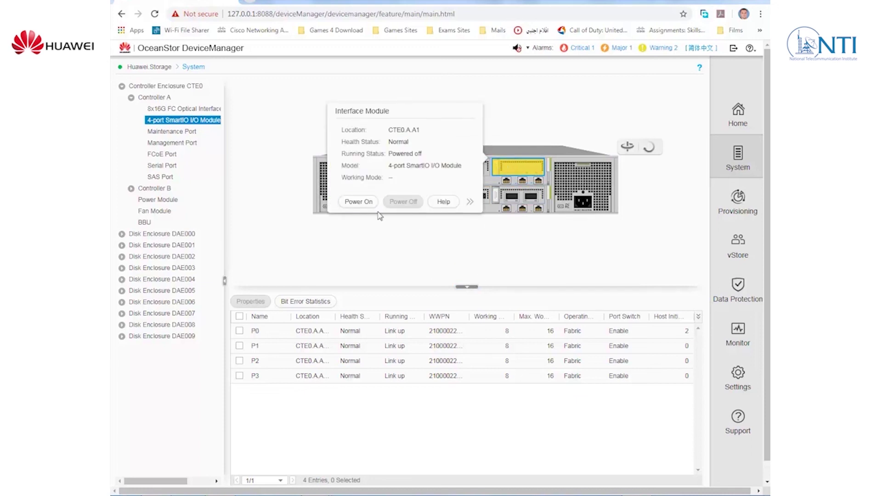
click(359, 201)
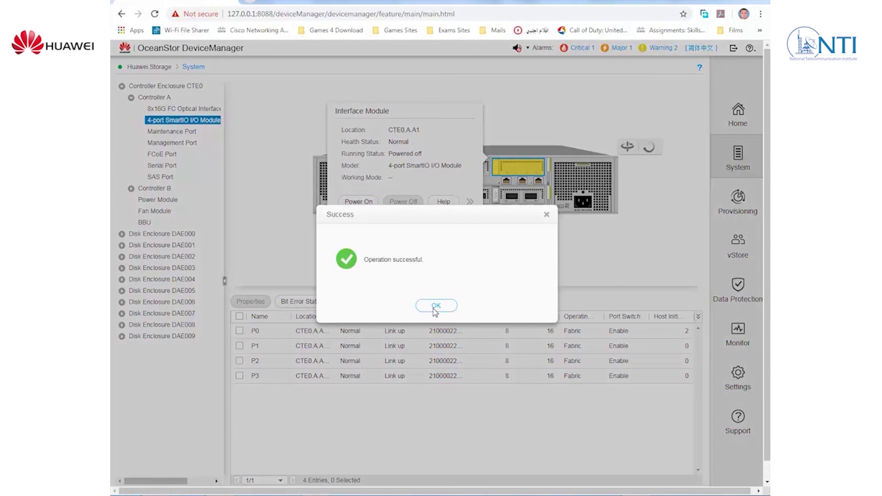
click(436, 305)
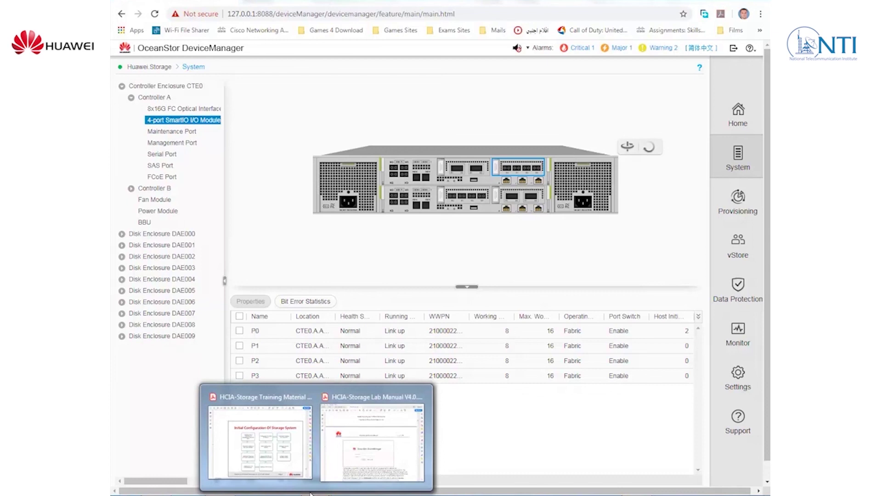
Switch to the HCIA-Storage Lab Manual PDF and review the closing sections of Lab 1, from Results Verification to Questions
click(370, 452)
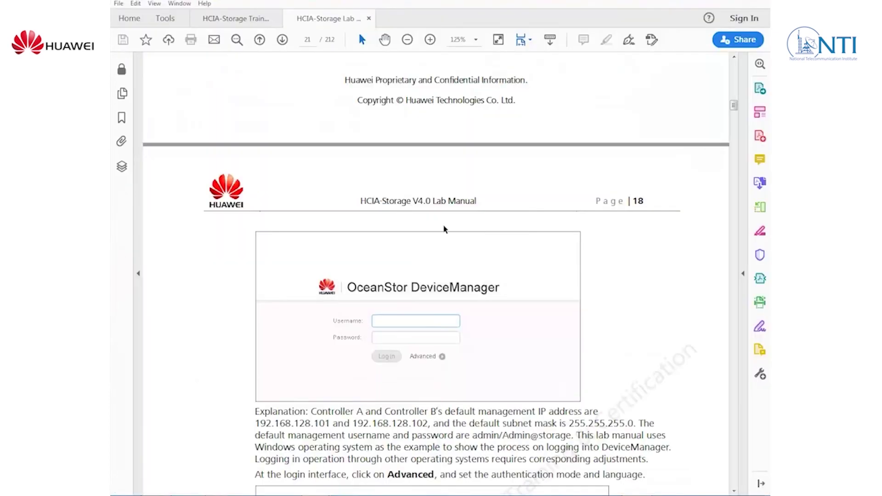
click(282, 40)
click(282, 40)
click(282, 39)
click(283, 39)
click(282, 40)
click(282, 40)
click(282, 39)
click(282, 39)
click(282, 40)
click(282, 39)
click(282, 40)
click(282, 40)
click(282, 40)
click(282, 40)
click(282, 39)
click(282, 40)
click(260, 41)
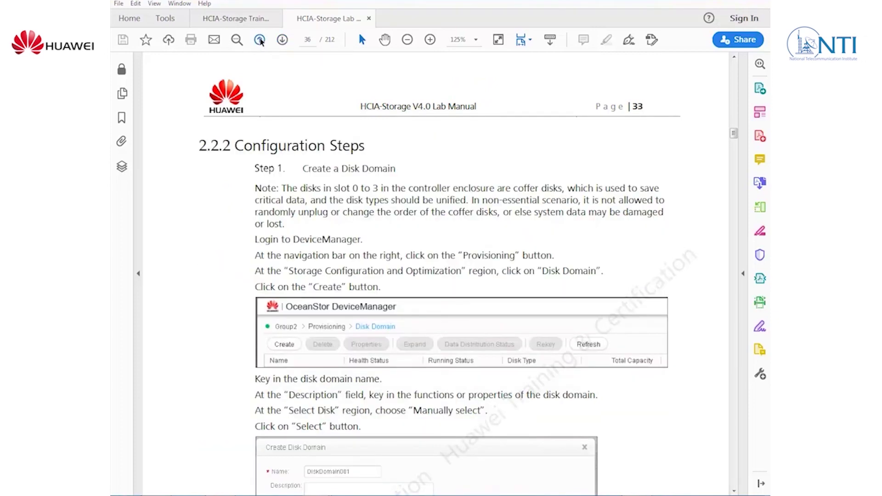
click(261, 41)
click(261, 41)
scroll(182, 368, down, 5)
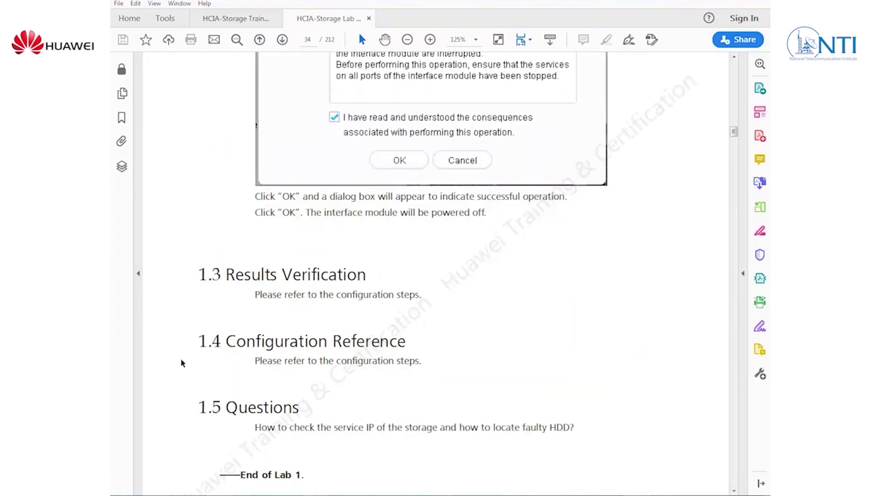